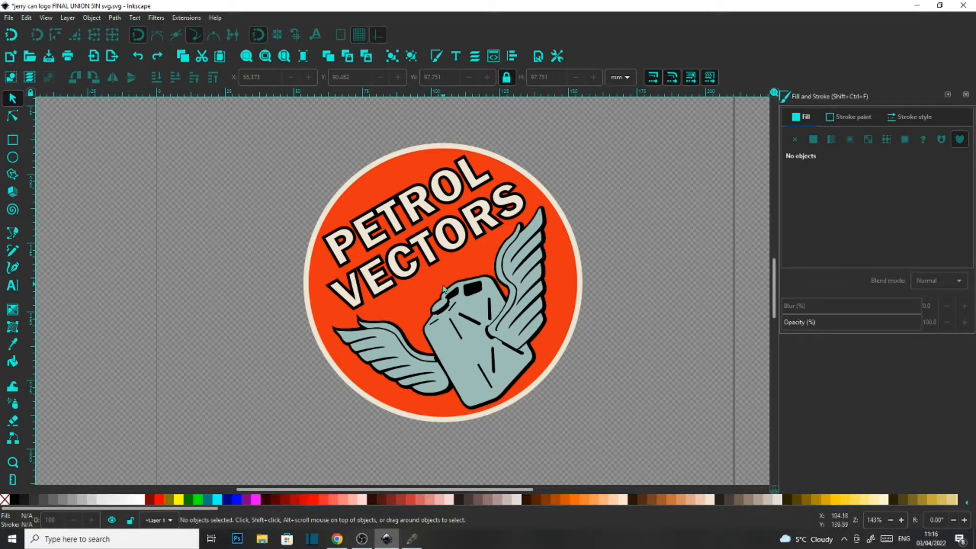
# - Switch to SignCut Pro 2 to examine the imported logo, and return to Inkscape
pyautogui.click(412, 540)
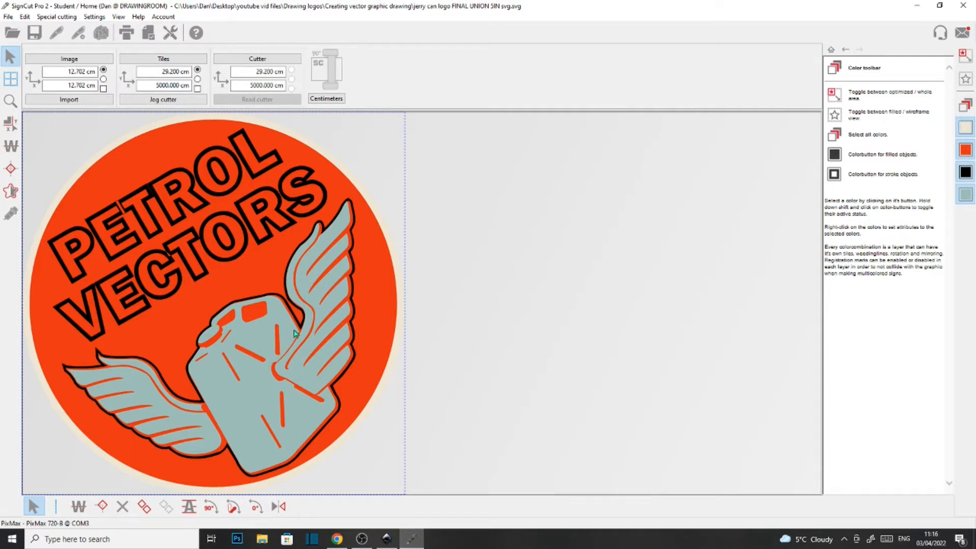
pyautogui.click(386, 542)
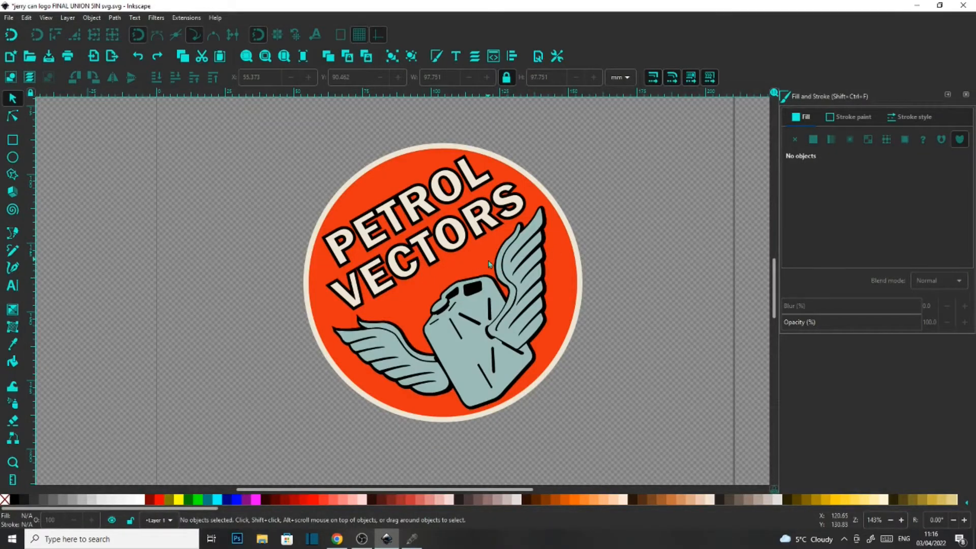
# - Move the orange circle out of the logo to show it as a separate layer, and undo the move
pyautogui.click(451, 270)
pyautogui.moveTo(457, 268); pyautogui.dragTo(119, 257)
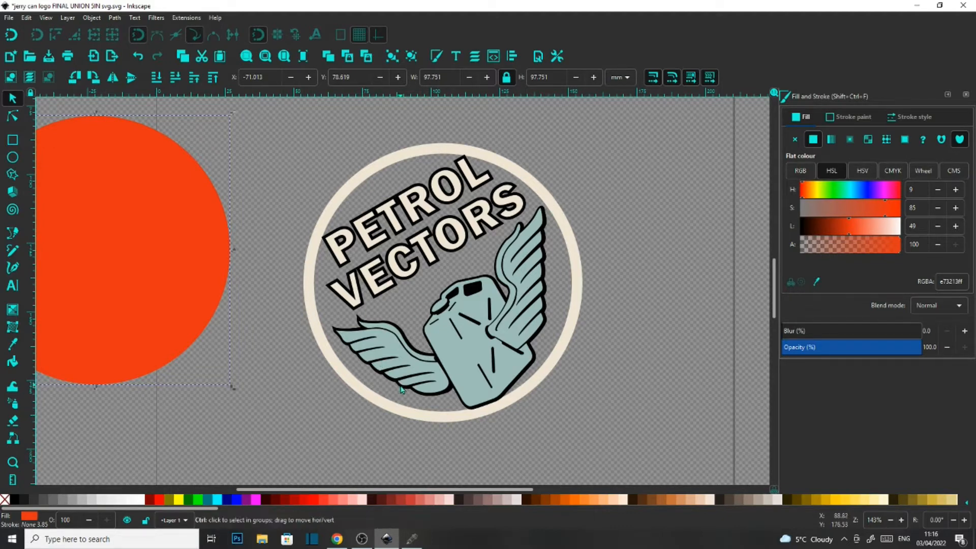
pyautogui.hotkey('ctrl', 'z')
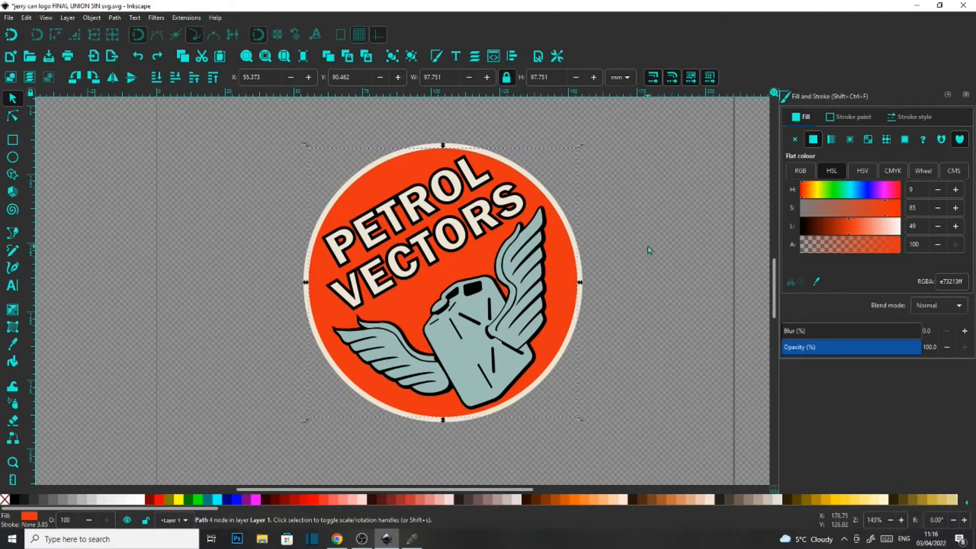
# - Move the teal jerry can off its black silhouette, compare with the logo in SignCut Pro 2, and undo the move in Inkscape
pyautogui.moveTo(469, 349); pyautogui.dragTo(154, 215)
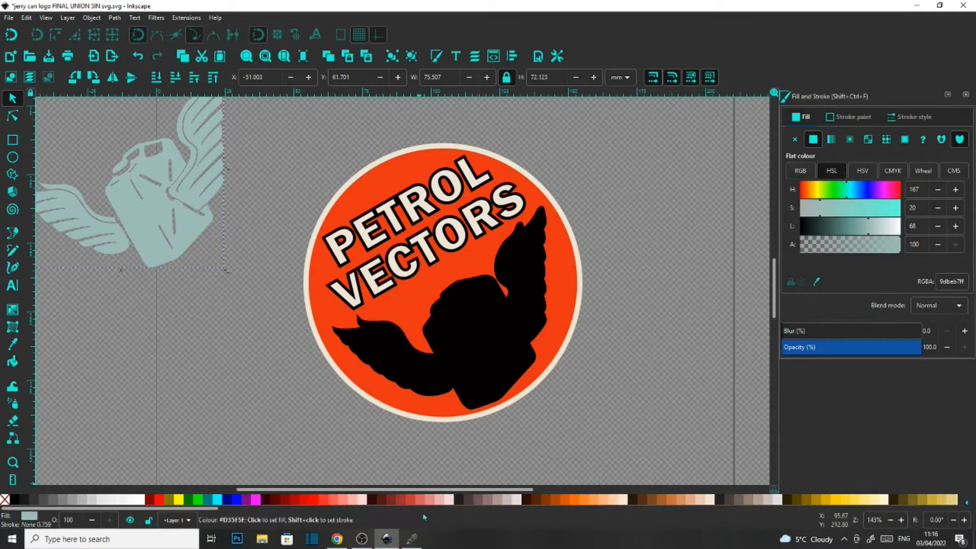
pyautogui.click(412, 539)
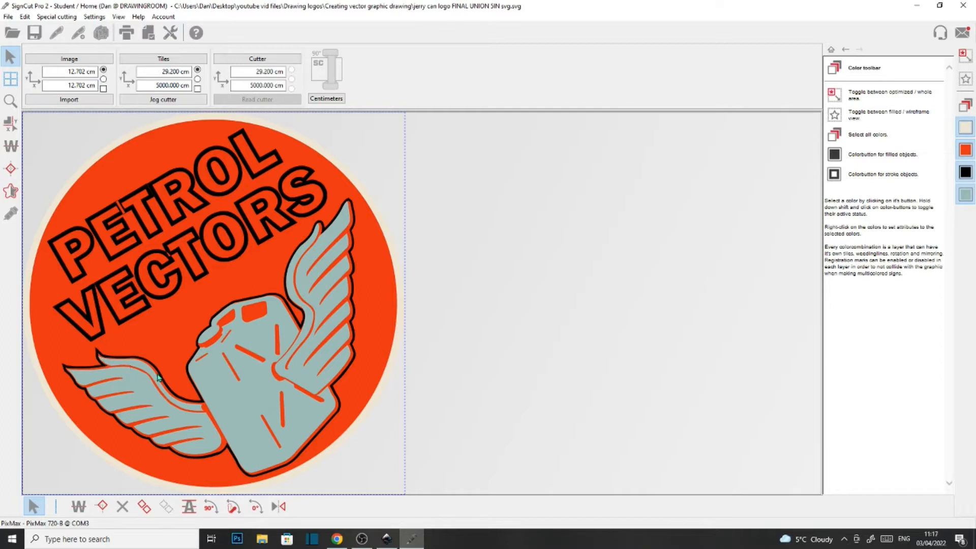
pyautogui.click(387, 540)
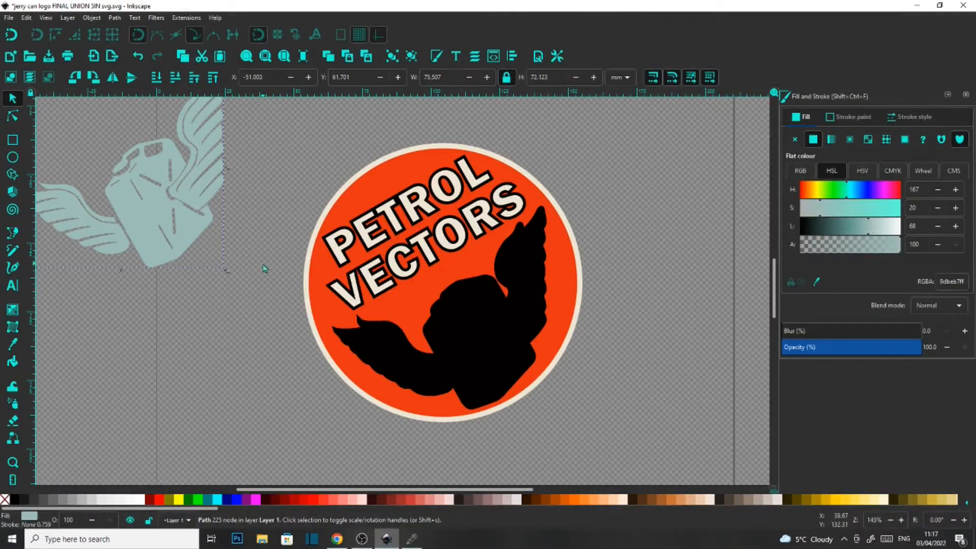
pyautogui.hotkey('ctrl', 'z')
pyautogui.press('Escape')
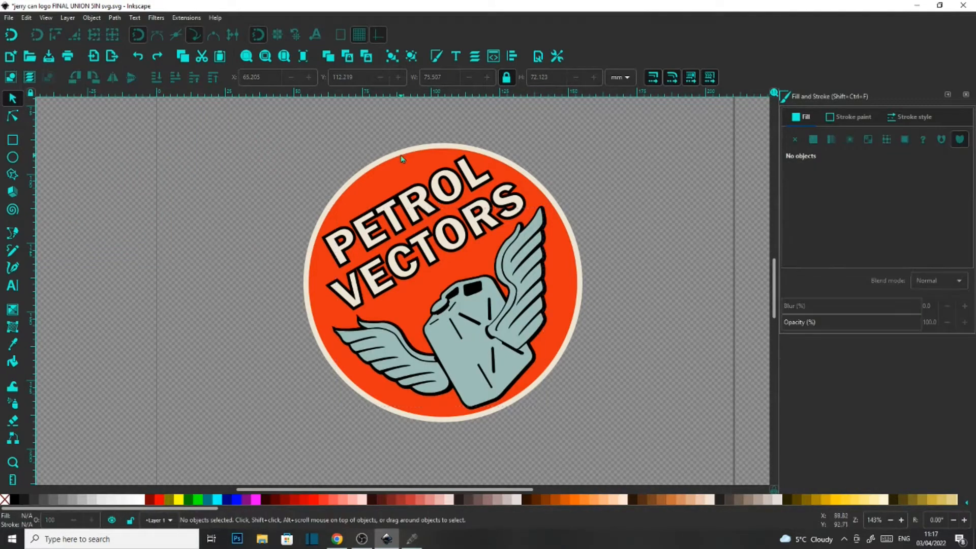
# - Ungroup the PETROL VECTORS lettering into separate letters and deselect them
pyautogui.moveTo(414, 211)
pyautogui.mouseDown()
pyautogui.moveTo(381, 175)
pyautogui.moveTo(150, 201)
pyautogui.moveTo(418, 201)
pyautogui.moveTo(409, 209)
pyautogui.mouseUp()
pyautogui.hotkey('ctrl', 'z')
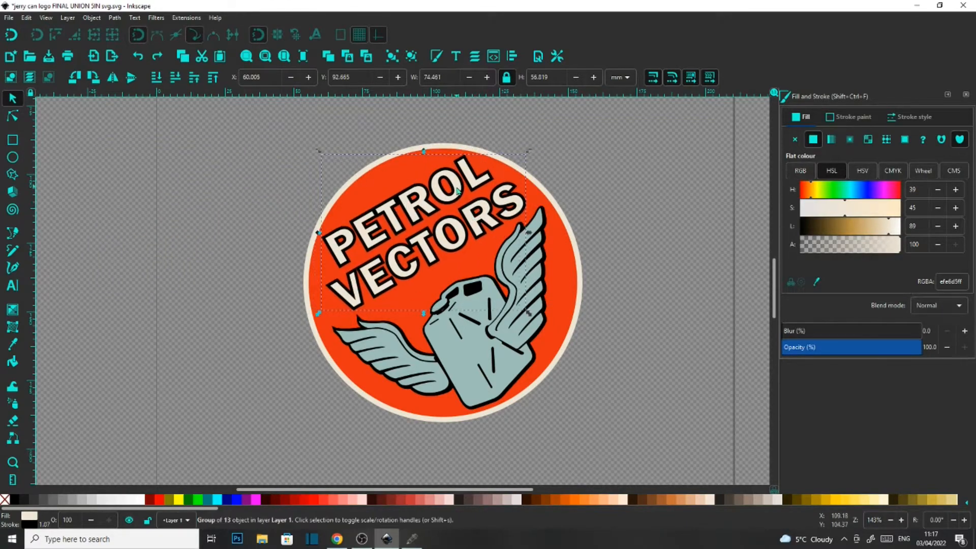
pyautogui.click(411, 56)
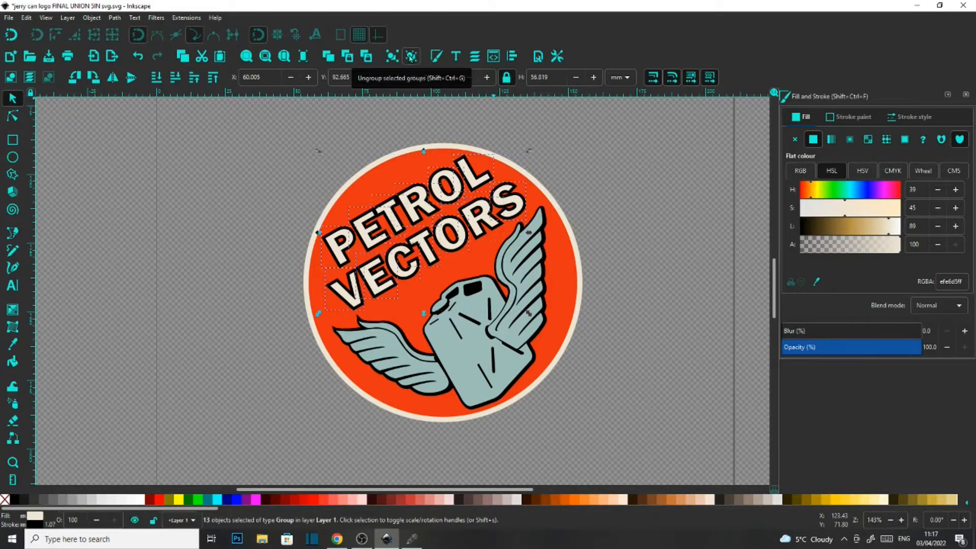
pyautogui.click(345, 128)
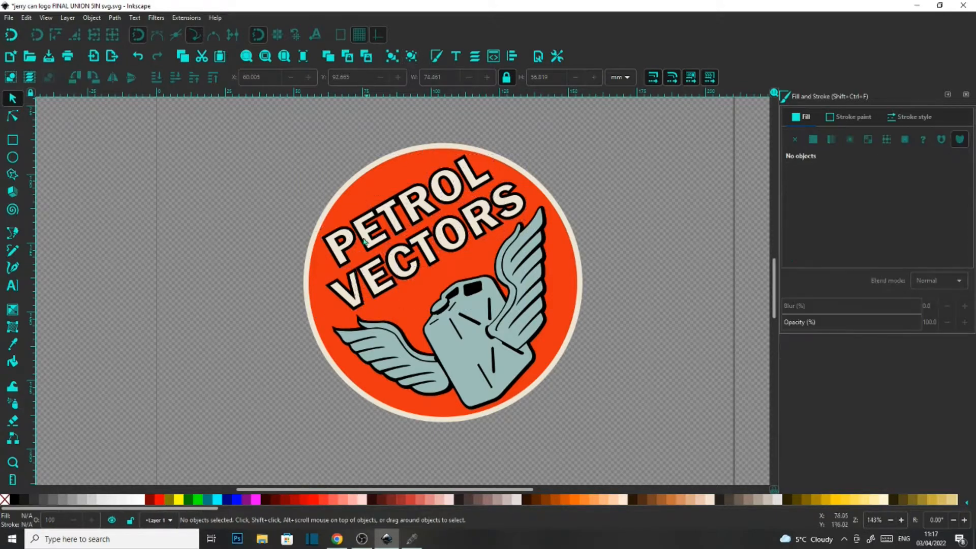
# - Move the letter P of PETROL out of the badge onto the empty canvas
pyautogui.click(340, 257)
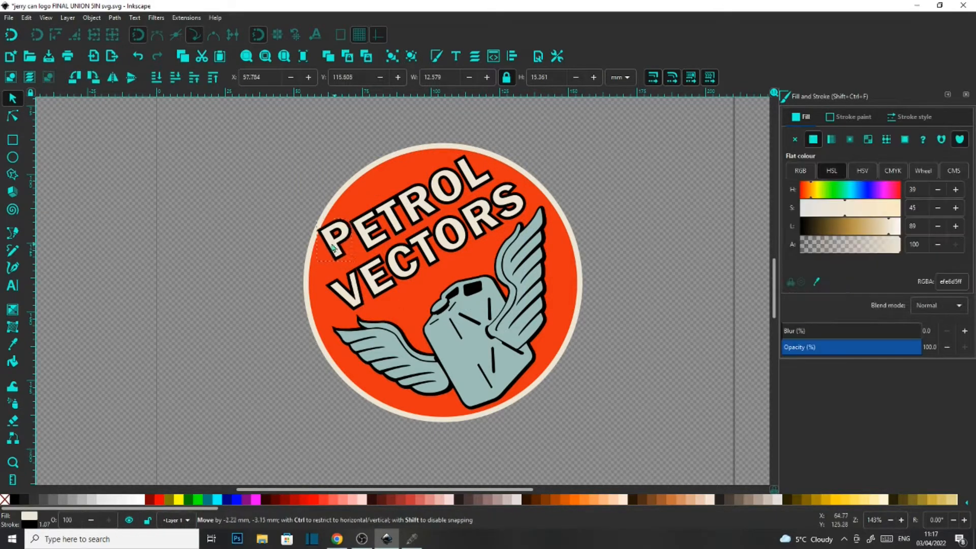
pyautogui.moveTo(341, 257); pyautogui.dragTo(243, 233)
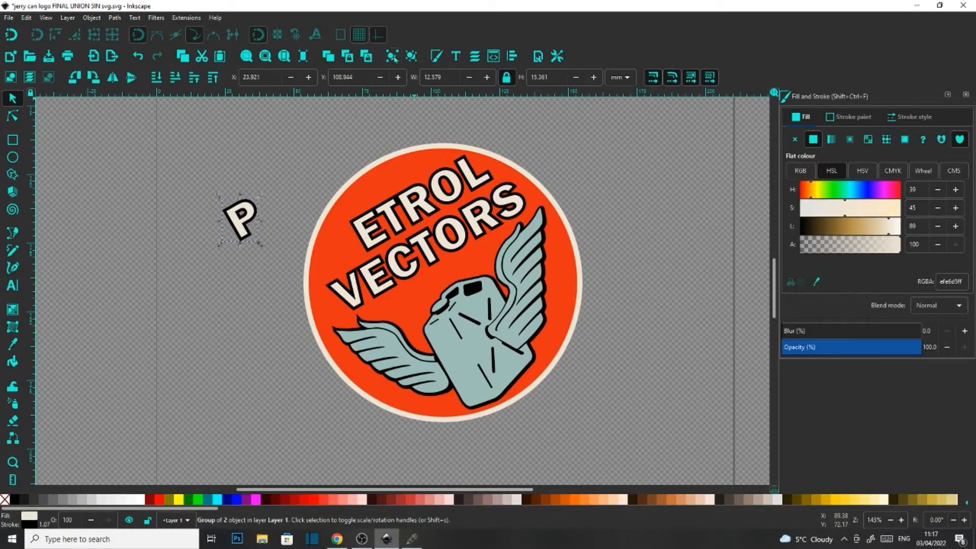
pyautogui.click(296, 142)
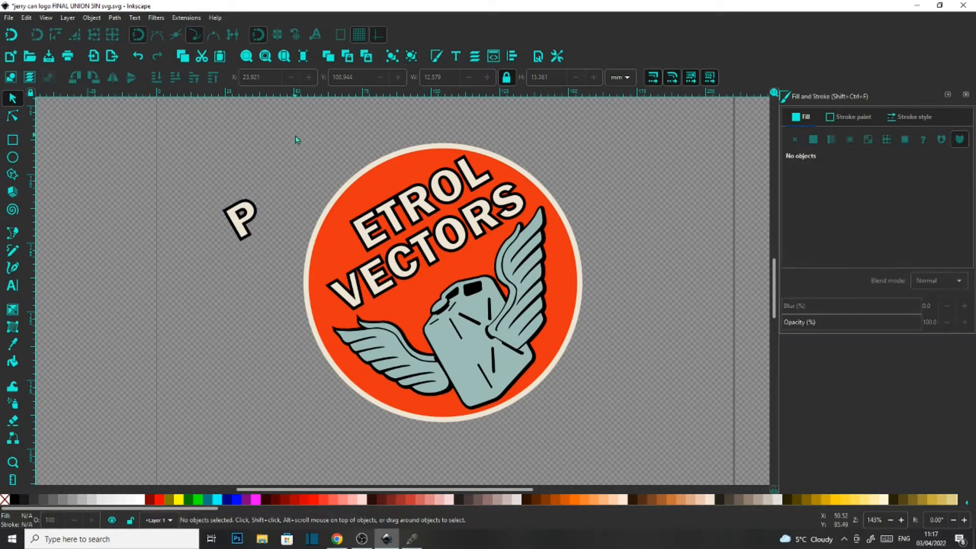
# - Pull the black outline of the P away from its cream fill to inspect the two shapes, and undo the shifts
pyautogui.moveTo(240, 225); pyautogui.dragTo(224, 260)
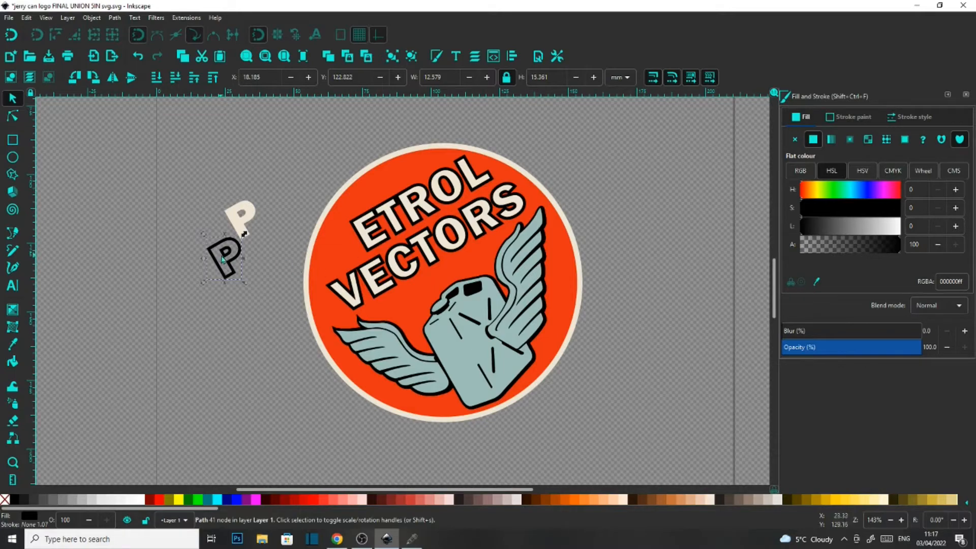
pyautogui.keyDown('ctrl'); pyautogui.scroll(4, 232, 249); pyautogui.keyUp('ctrl')
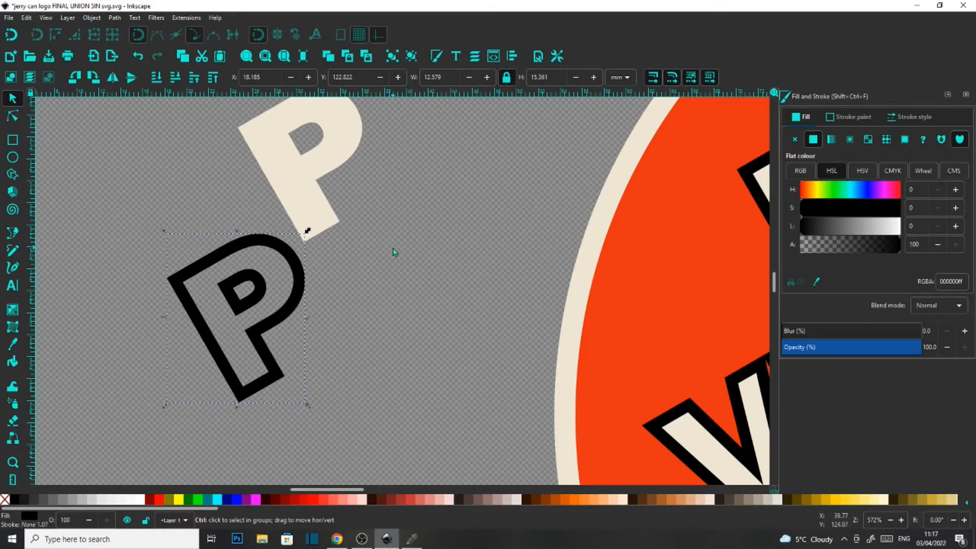
pyautogui.hotkey('ctrl', 'z')
pyautogui.scroll(3, 409, 216)
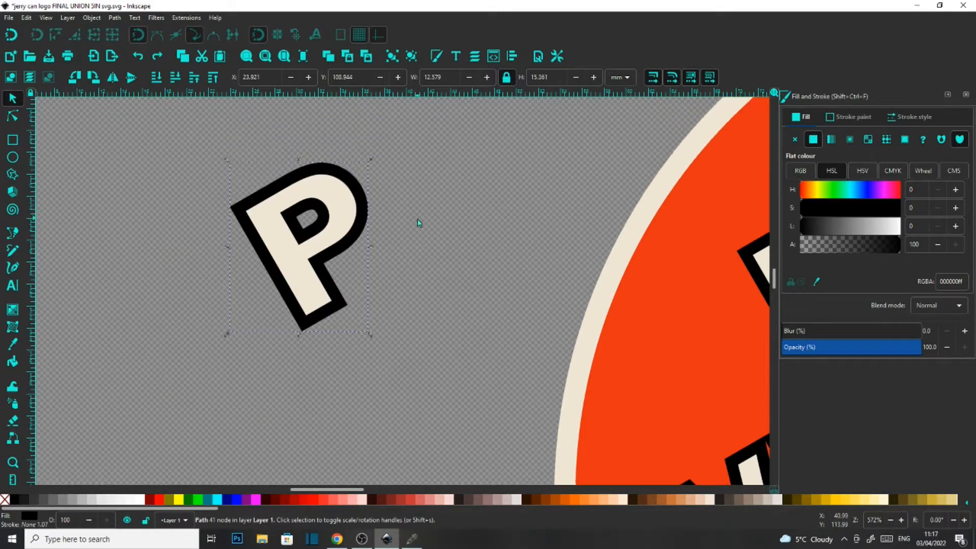
pyautogui.click(330, 201)
pyautogui.moveTo(296, 179)
pyautogui.mouseDown()
pyautogui.moveTo(293, 169)
pyautogui.moveTo(299, 178)
pyautogui.mouseUp()
pyautogui.hotkey('ctrl', 'z')
pyautogui.click(443, 167)
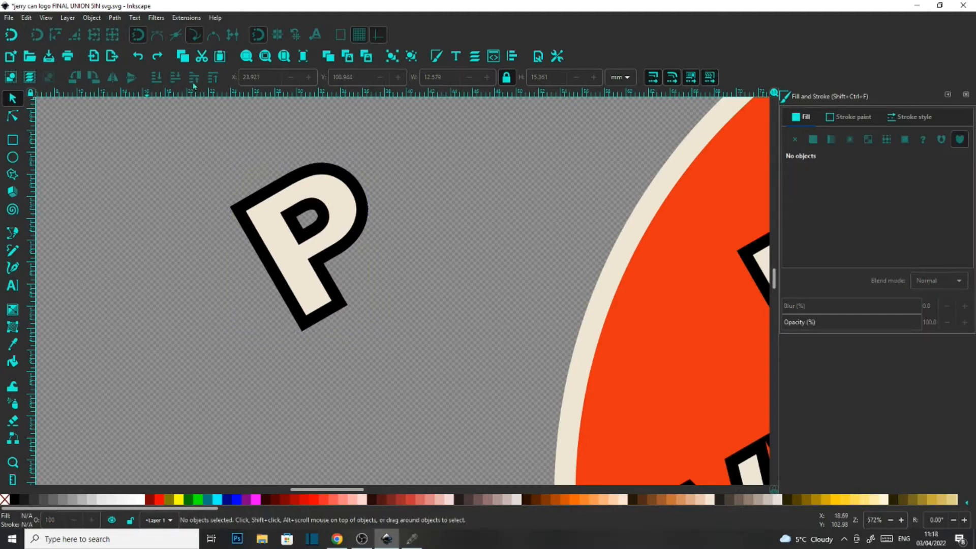
# - Lower the black outline of the P behind its cream fill, and undo the changes until the letter is back in the badge
pyautogui.click(310, 232)
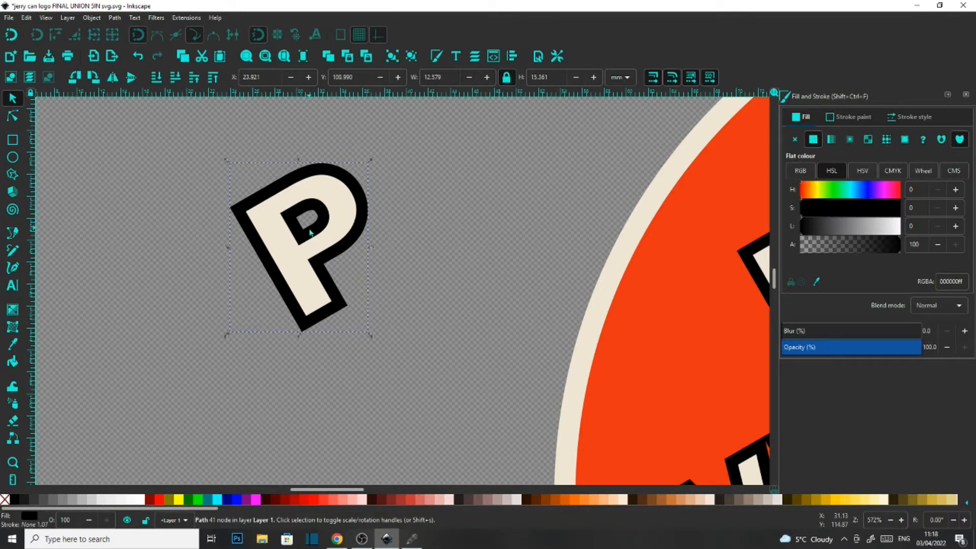
pyautogui.click(175, 78)
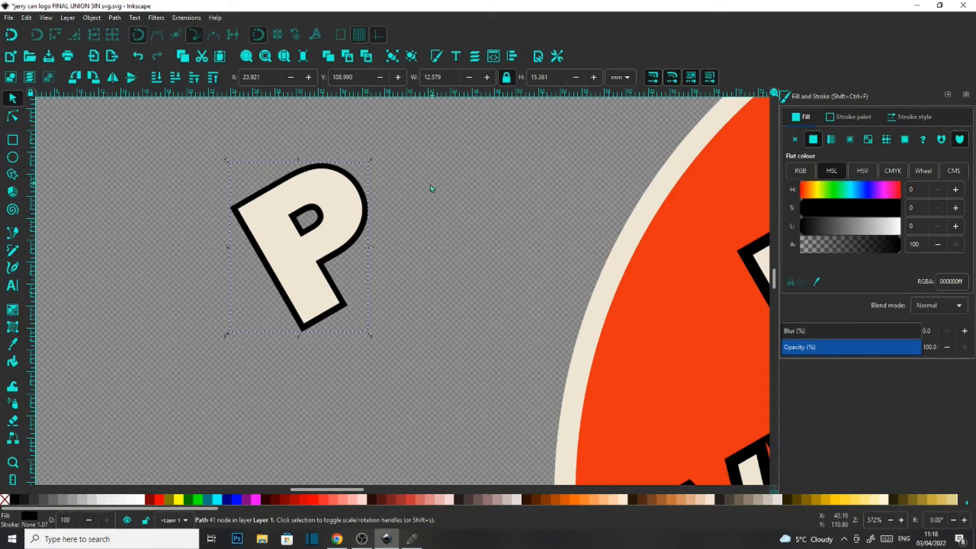
pyautogui.scroll(-2, 434, 208)
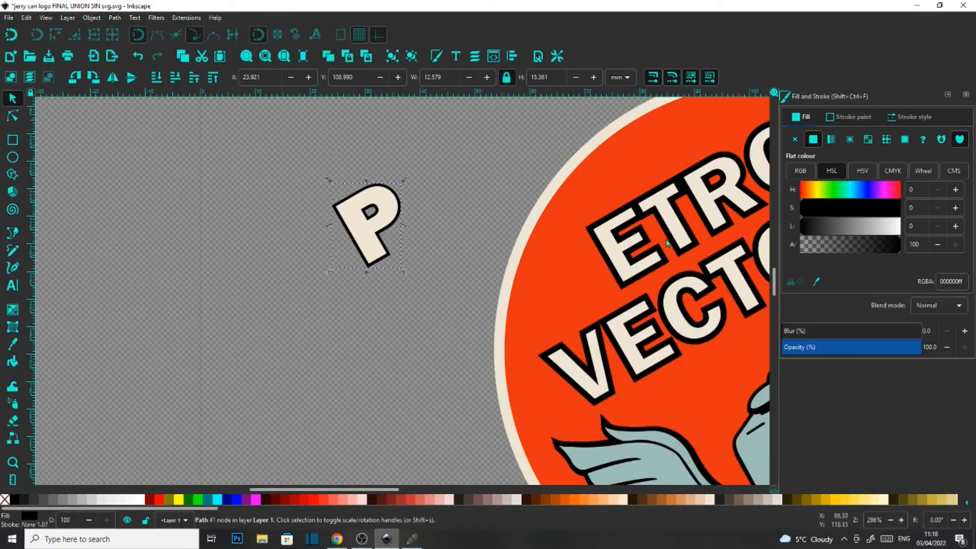
pyautogui.moveTo(433, 309); pyautogui.dragTo(184, 256)
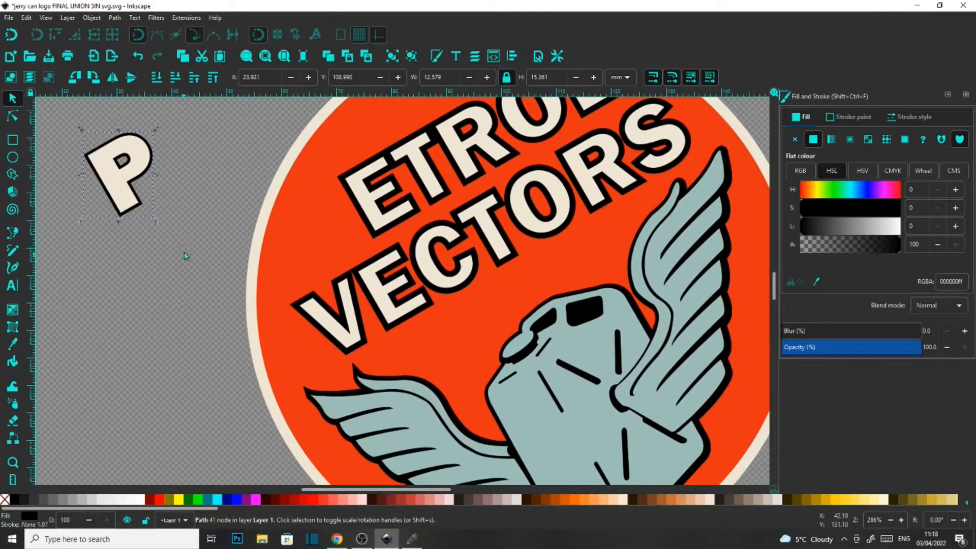
pyautogui.hotkey('ctrl', 'z')
pyautogui.hotkey('ctrl', 'z')
pyautogui.hotkey('ctrl', 'z')
pyautogui.hotkey('ctrl', 'z')
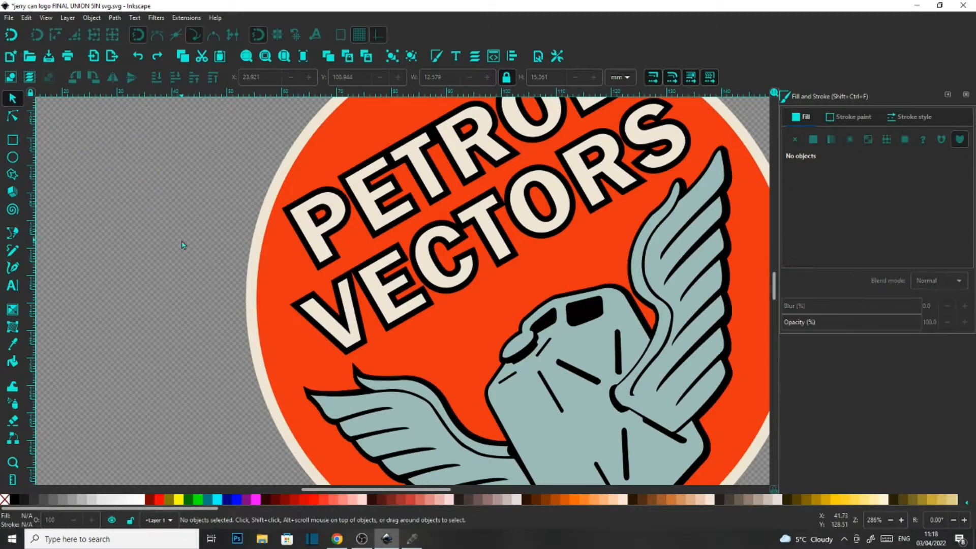
# - Move the orange circle out of the logo onto the empty canvas beyond the page's right edge
pyautogui.press('5')
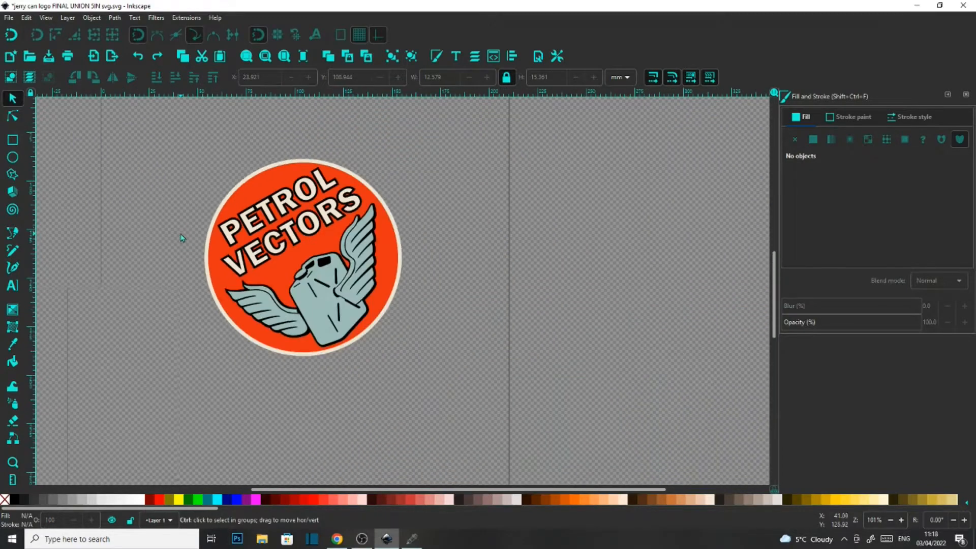
pyautogui.click(325, 240)
pyautogui.moveTo(324, 240); pyautogui.dragTo(680, 228)
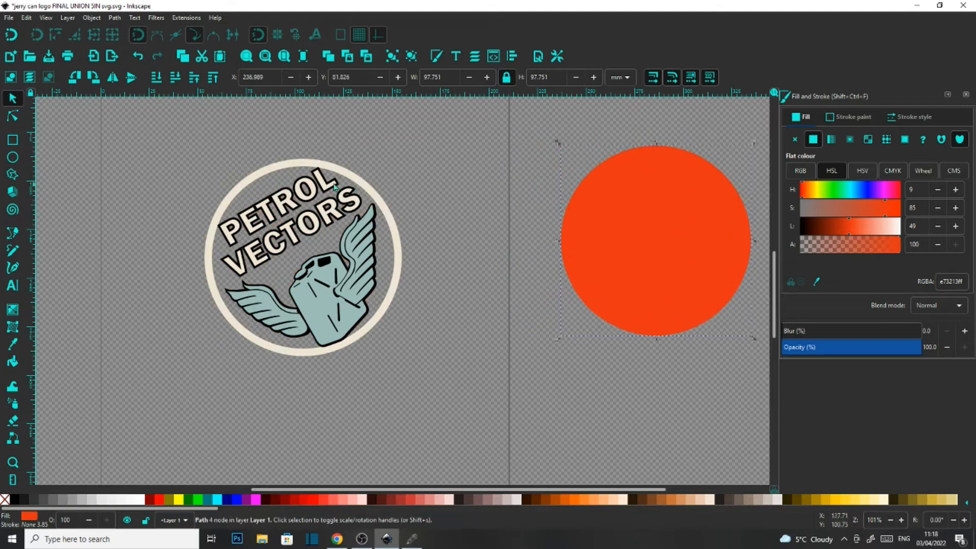
# - Delete the top, right and bottom nodes of the cream ring's inner edge
pyautogui.click(249, 183)
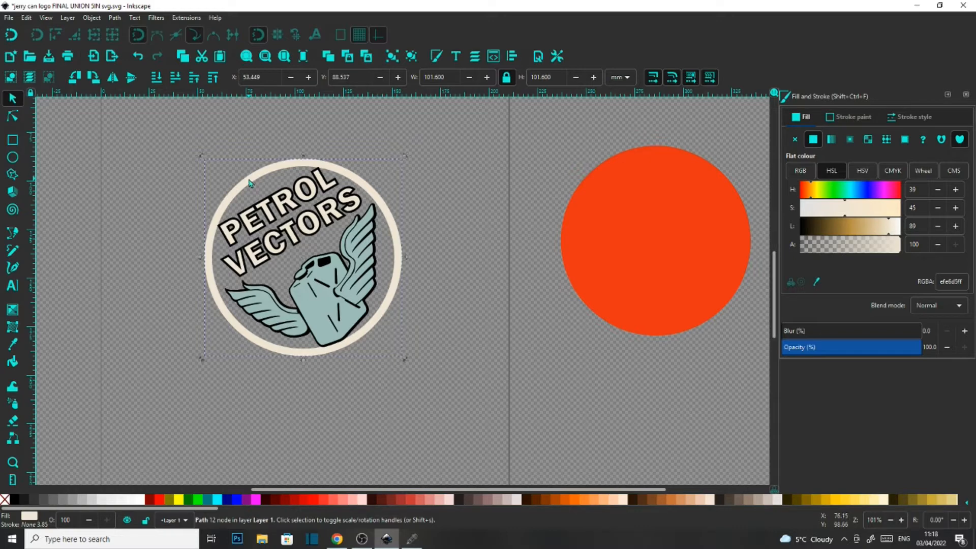
pyautogui.click(12, 116)
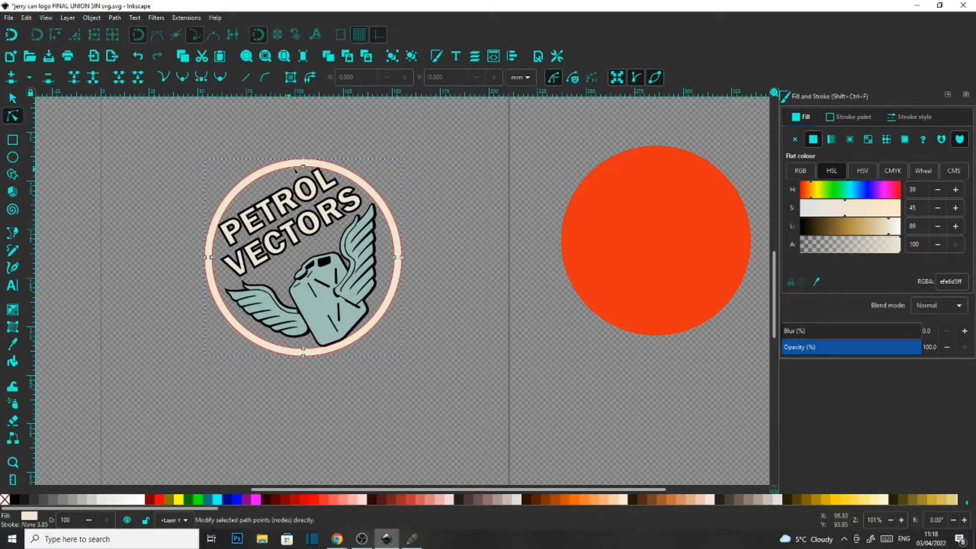
pyautogui.scroll(4, 294, 172)
pyautogui.click(335, 168)
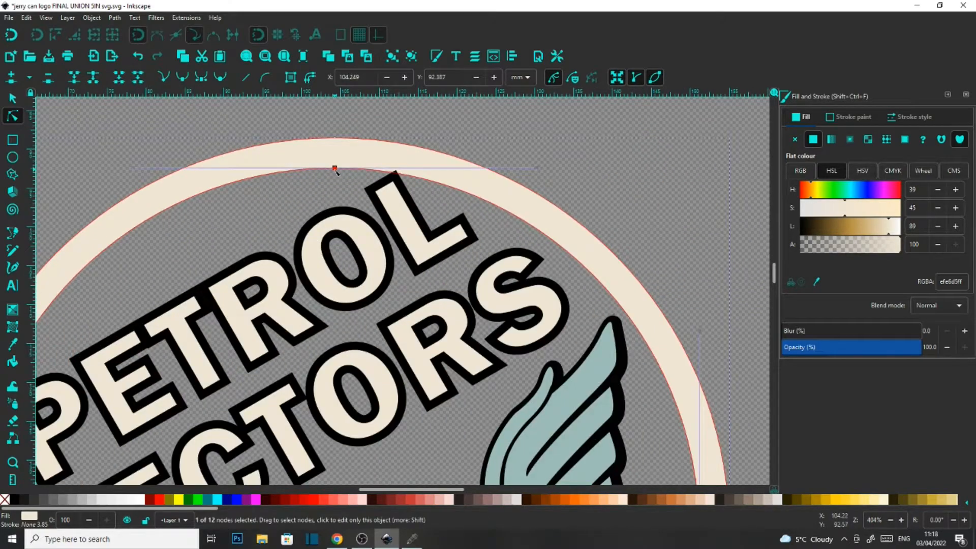
pyautogui.press('Escape')
pyautogui.scroll(-6, 342, 181)
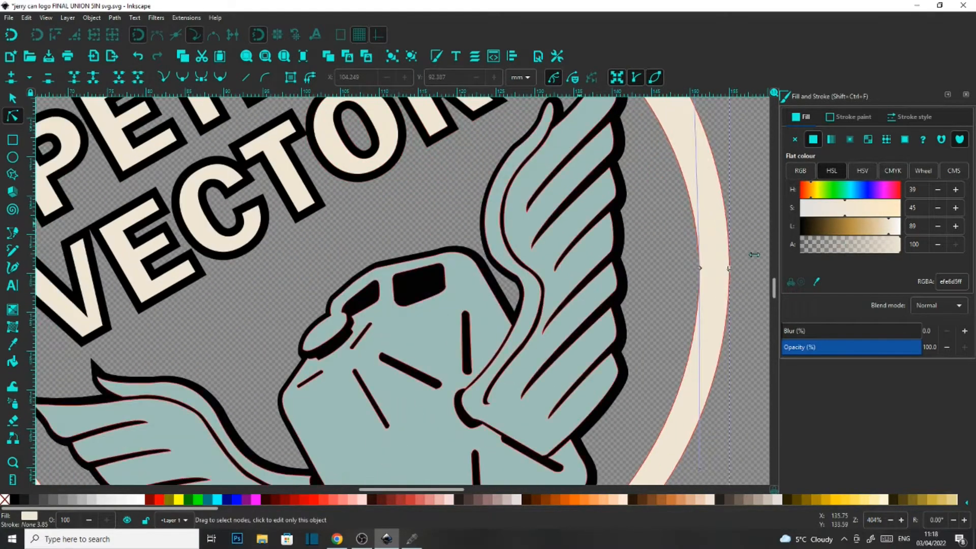
pyautogui.click(701, 269)
pyautogui.scroll(-5, 680, 273)
pyautogui.click(334, 369)
pyautogui.press('Delete')
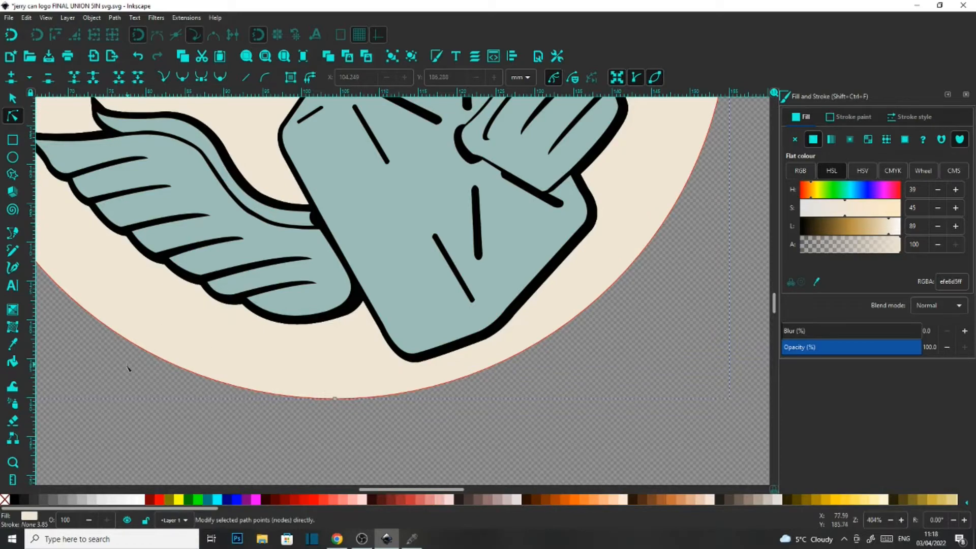
# - Remove the remaining left inner node of the cream ring to make it a solid disc
pyautogui.scroll(-3, 112, 368)
pyautogui.moveTo(100, 371); pyautogui.dragTo(260, 393)
pyautogui.scroll(3, 234, 315)
pyautogui.click(235, 261)
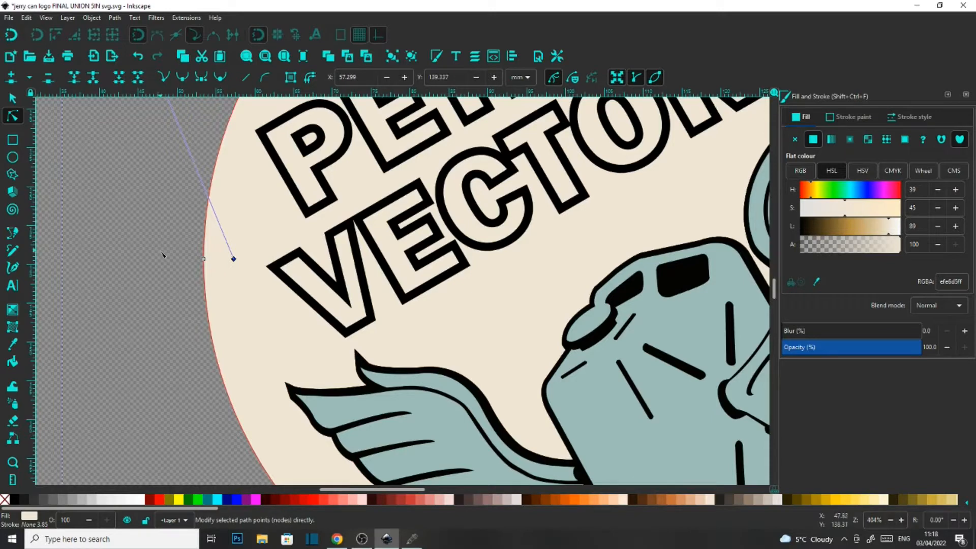
pyautogui.click(174, 261)
pyautogui.press('5')
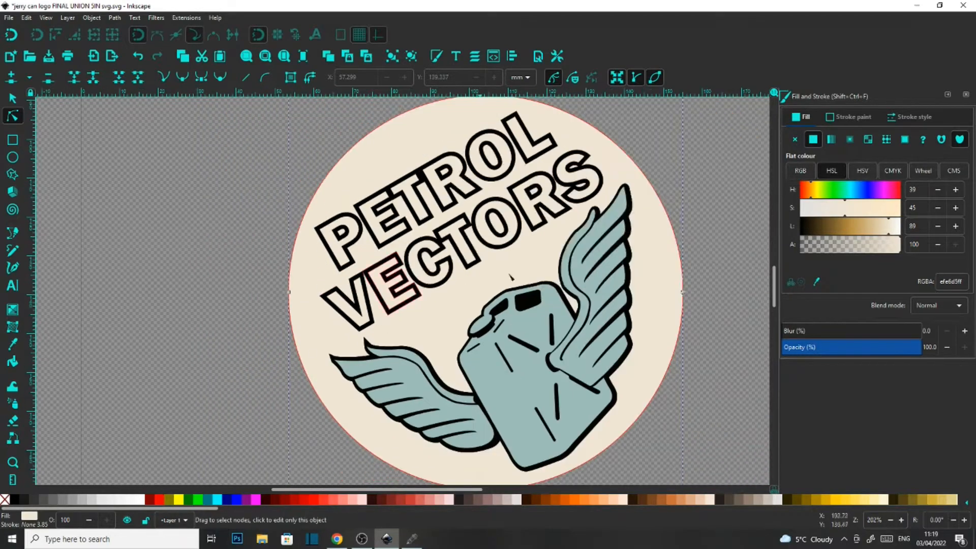
# - Move the orange circle from beyond the page's right edge back onto the badge, overlapping the cream disc
pyautogui.press('-')
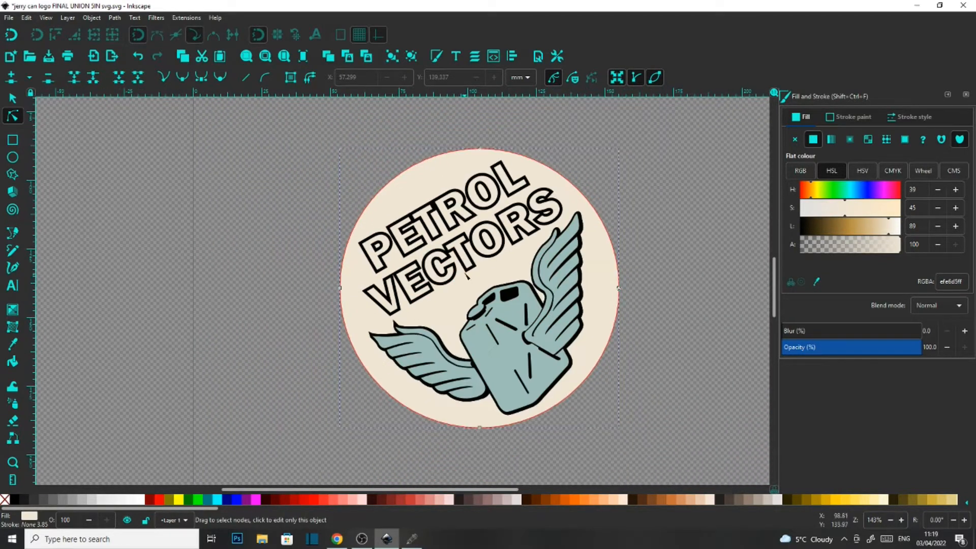
pyautogui.moveTo(676, 308); pyautogui.dragTo(519, 292)
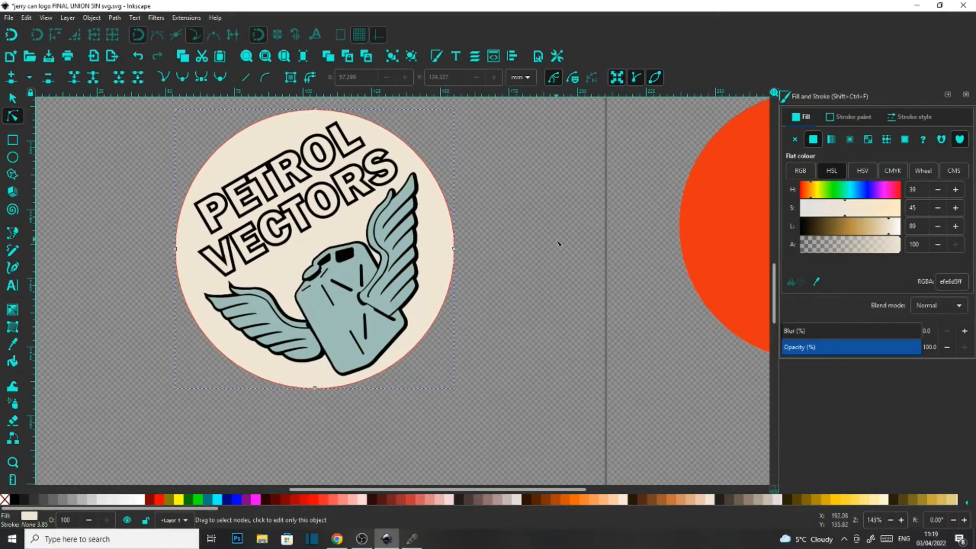
pyautogui.moveTo(745, 218); pyautogui.dragTo(343, 289)
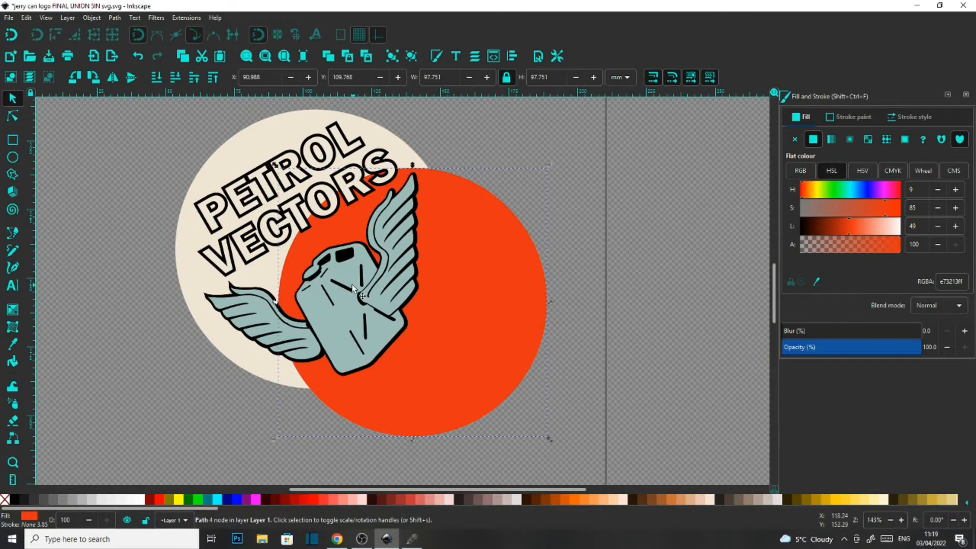
# - Centre the orange circle and cream disc on each other horizontally and vertically, relative to the last selected, and save the file
pyautogui.press('shift')
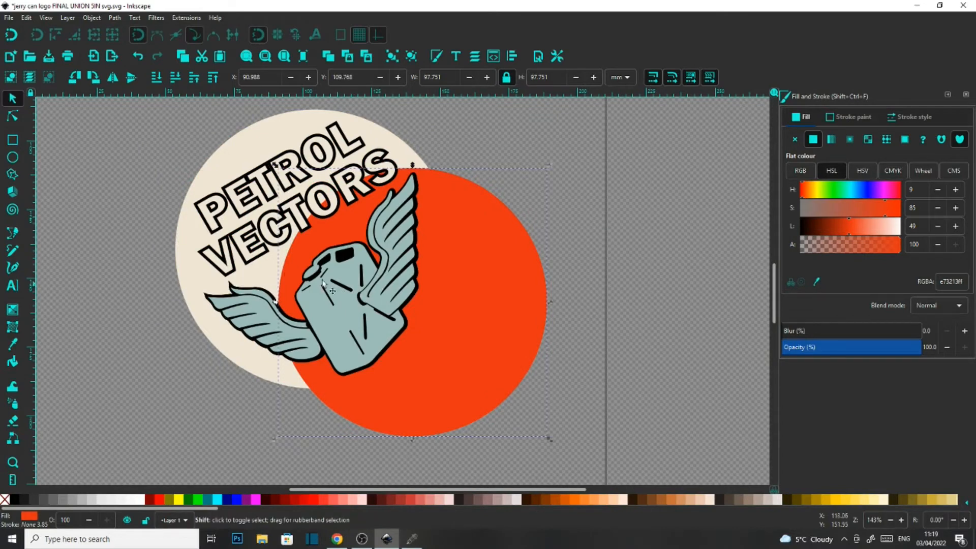
pyautogui.keyDown('shift'); pyautogui.click(190, 270); pyautogui.keyUp('shift')
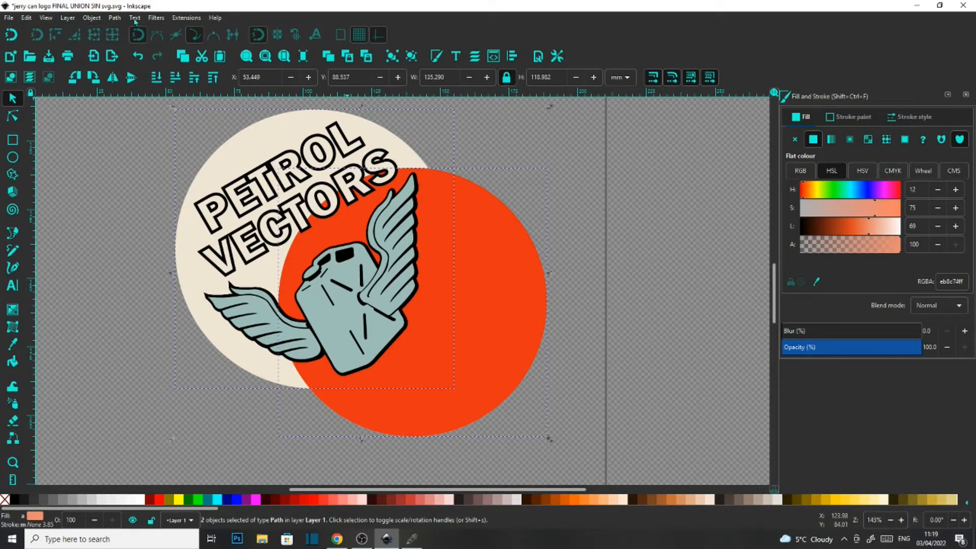
pyautogui.click(115, 18)
pyautogui.moveTo(91, 17)
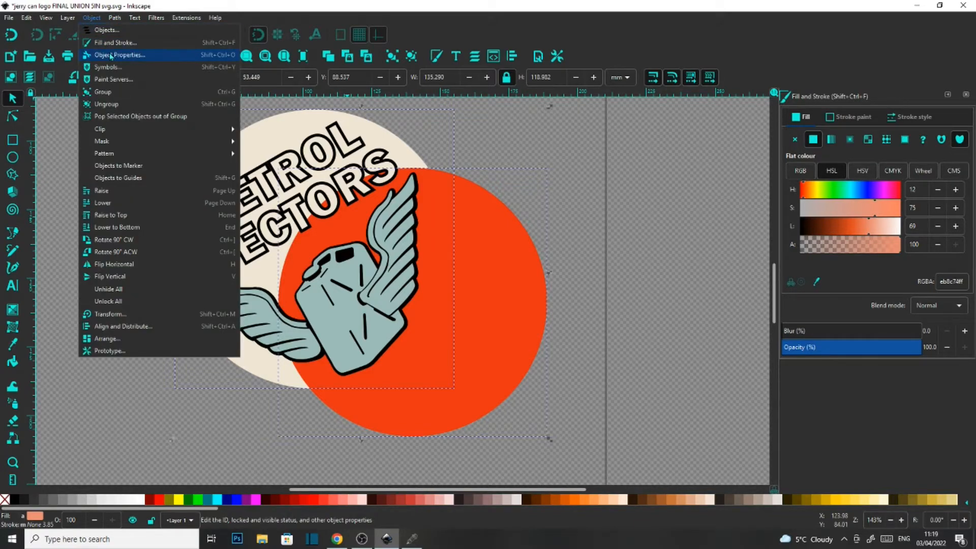
pyautogui.click(118, 327)
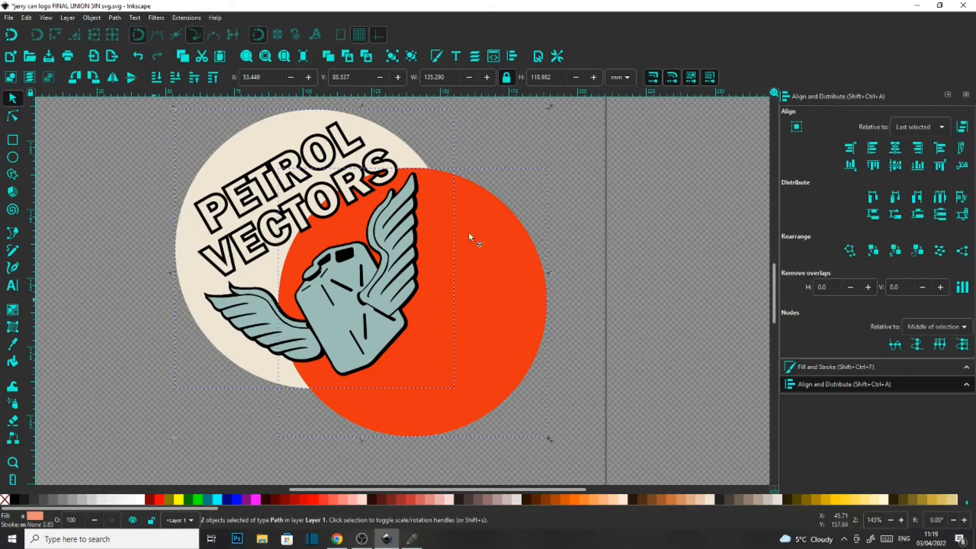
pyautogui.click(895, 148)
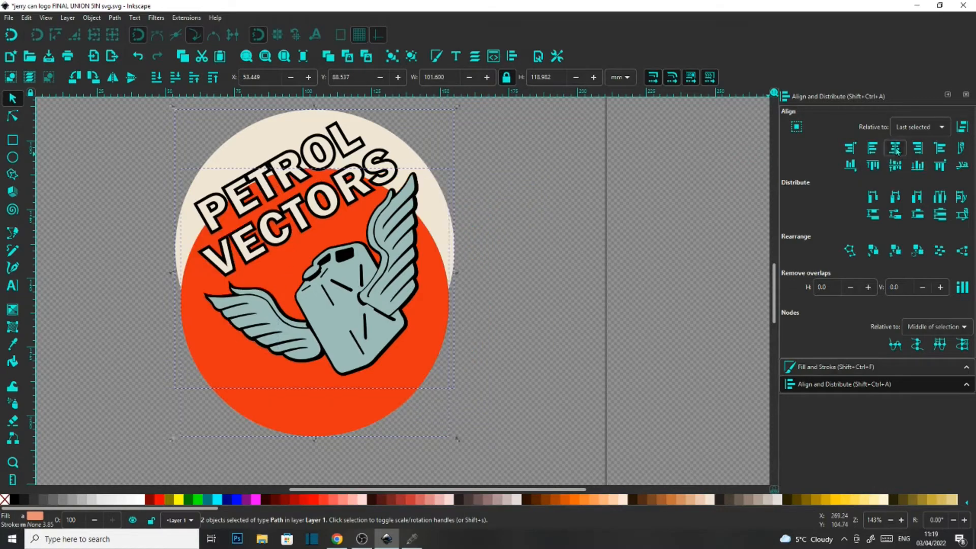
pyautogui.click(895, 165)
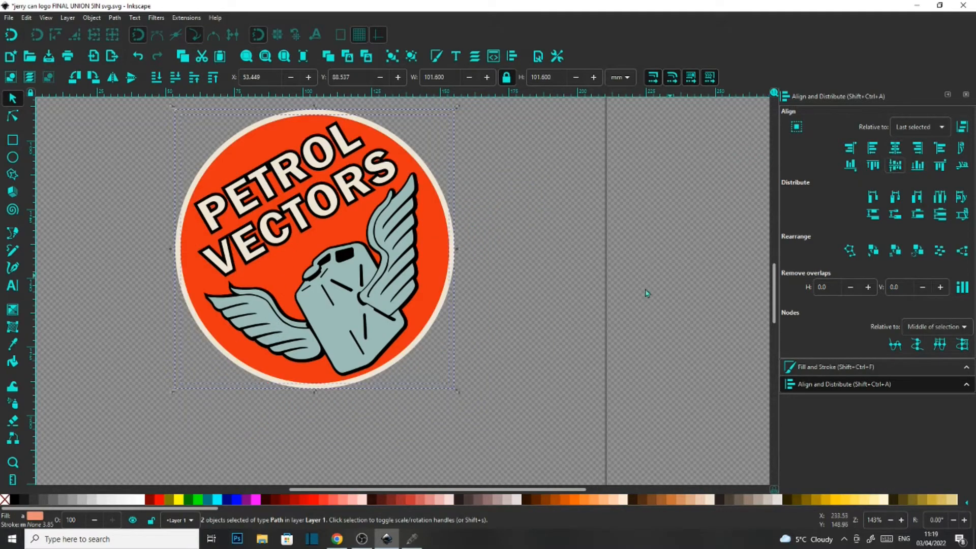
pyautogui.click(569, 289)
pyautogui.scroll(2, 566, 290)
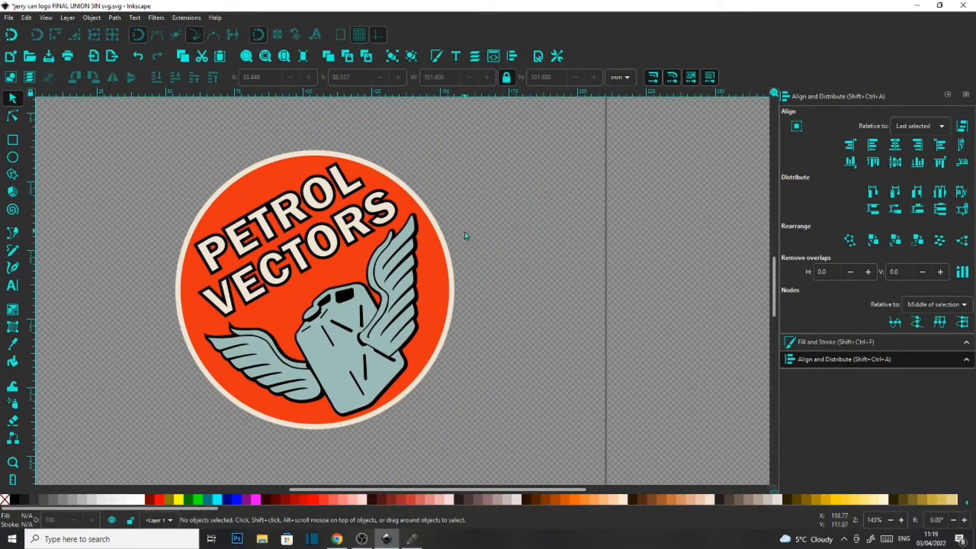
pyautogui.click(9, 18)
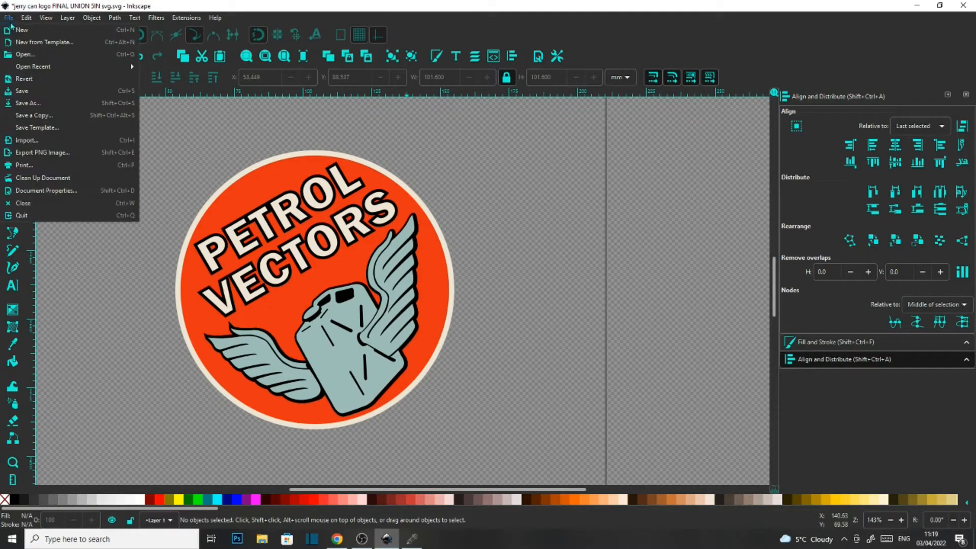
pyautogui.click(32, 94)
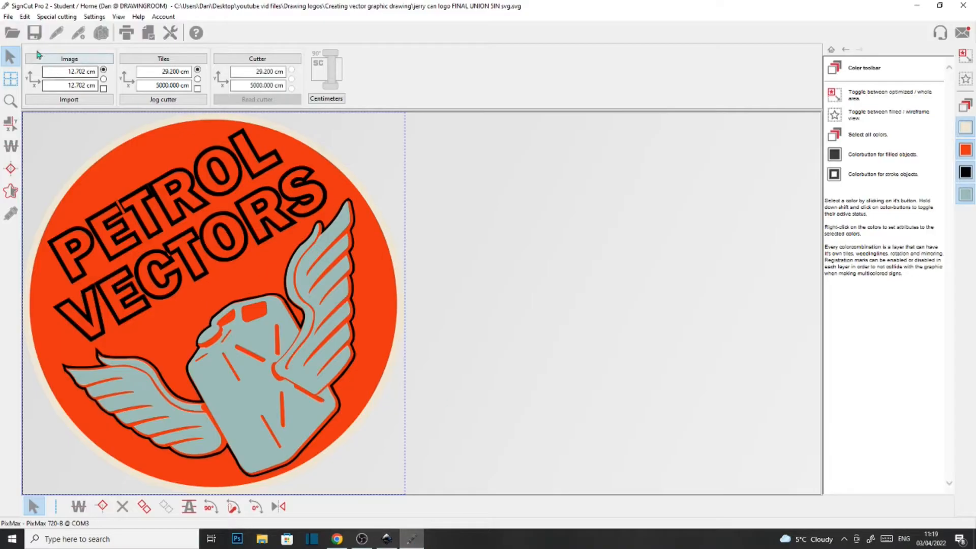
# - Switch to SignCut and isolate the cream layer of the already loaded logo
pyautogui.click(8, 17)
pyautogui.click(29, 65)
pyautogui.click(967, 133)
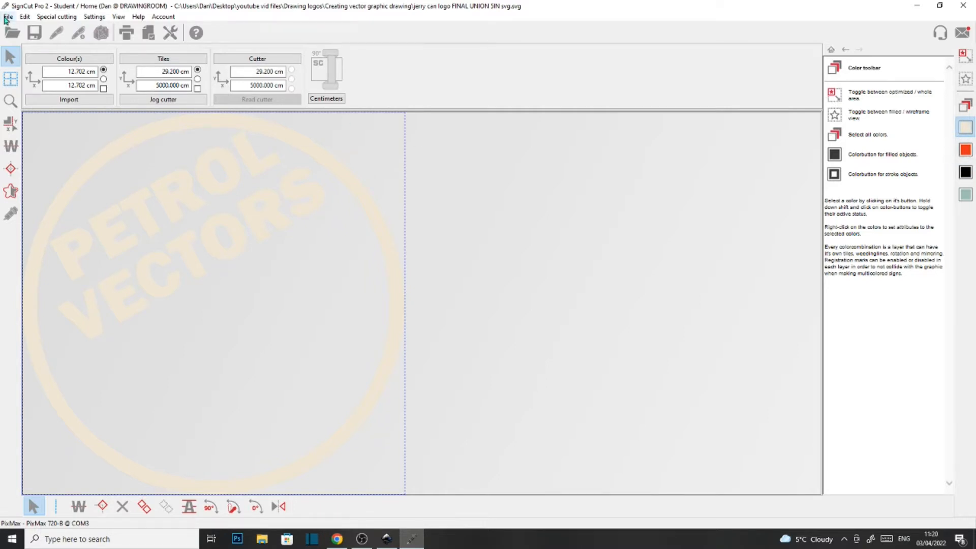
# - Reload the recent file "jerry can logo FINAL UNION 5IN svg.svg" and display only its cream layer
pyautogui.click(8, 16)
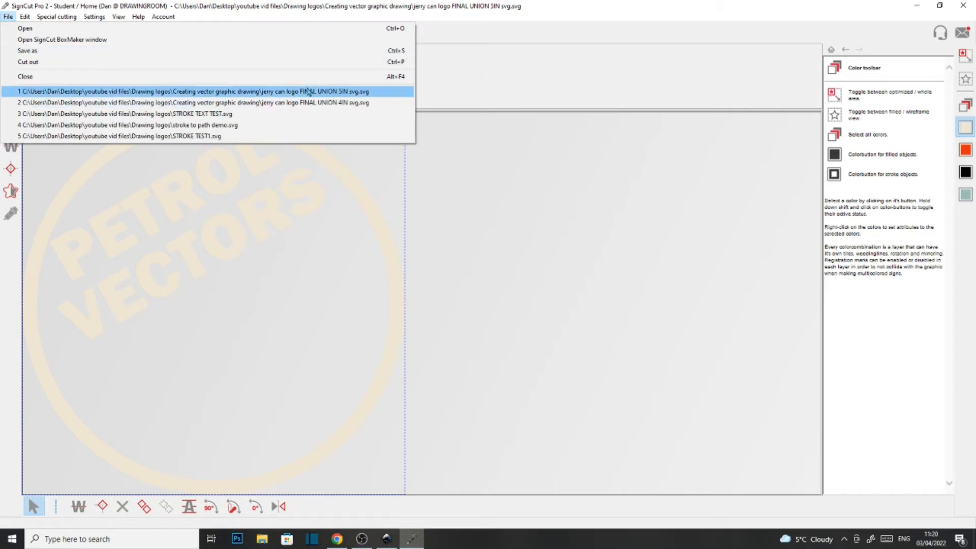
pyautogui.click(311, 92)
pyautogui.click(966, 127)
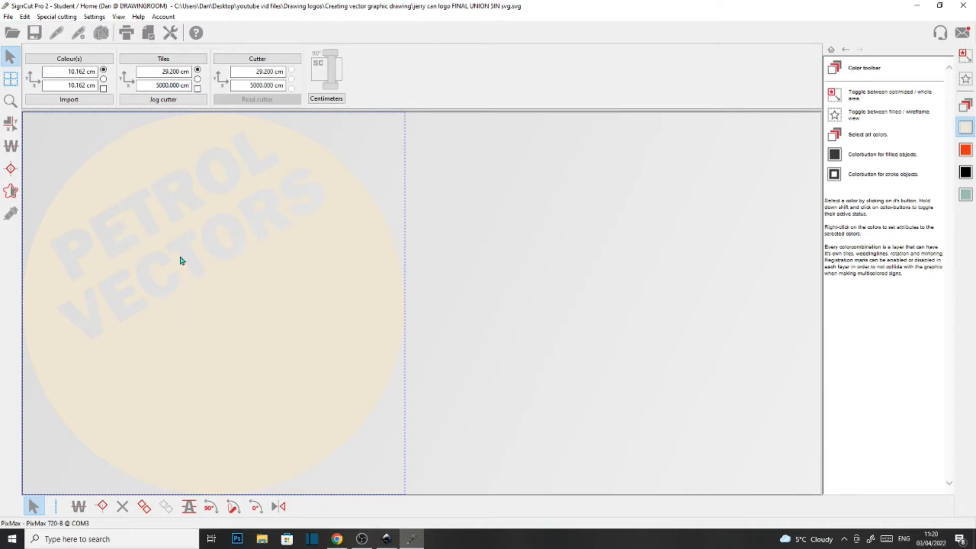
# - Switch back to Inkscape, move the blue-grey winged jerry can off the badge, and select the black silhouette beneath for fill and stroke editing
pyautogui.click(387, 539)
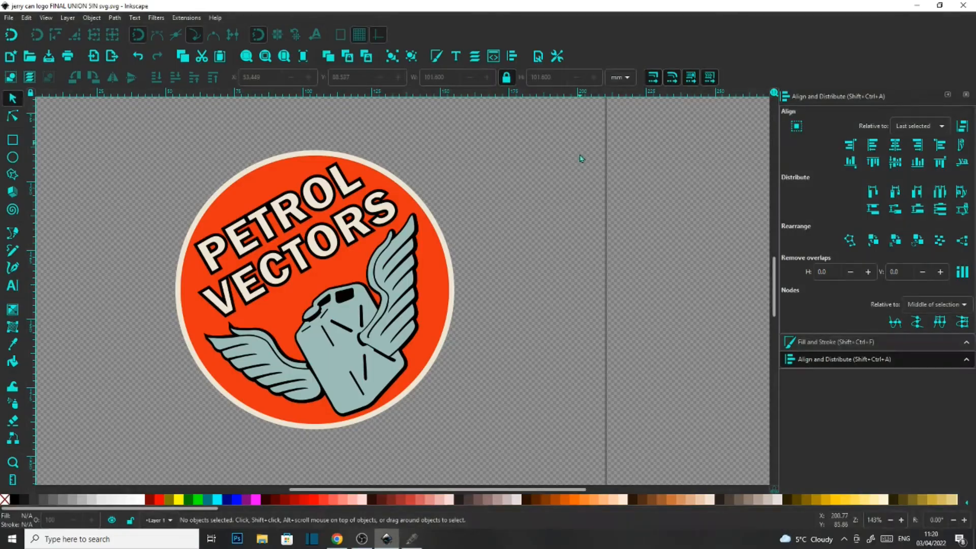
pyautogui.moveTo(318, 350); pyautogui.dragTo(627, 259)
pyautogui.click(331, 346)
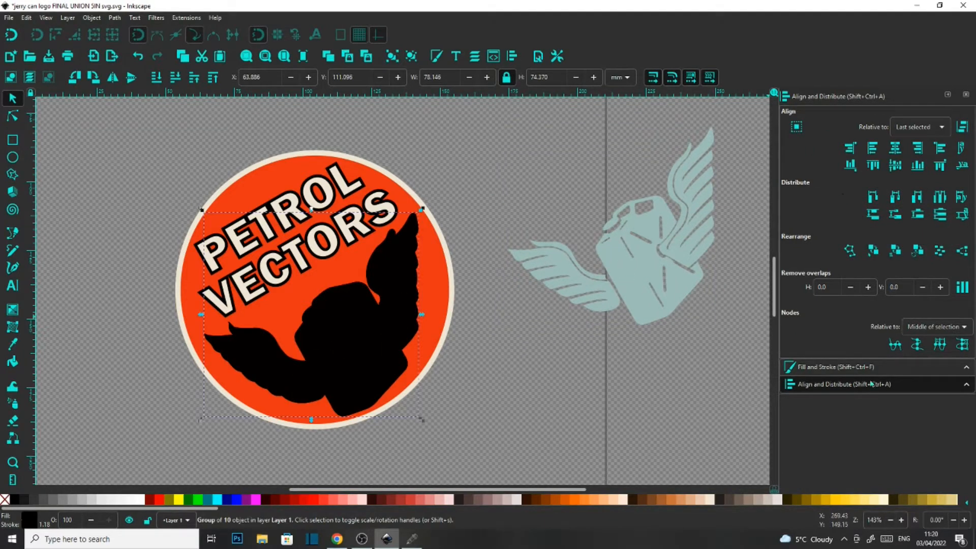
pyautogui.click(849, 367)
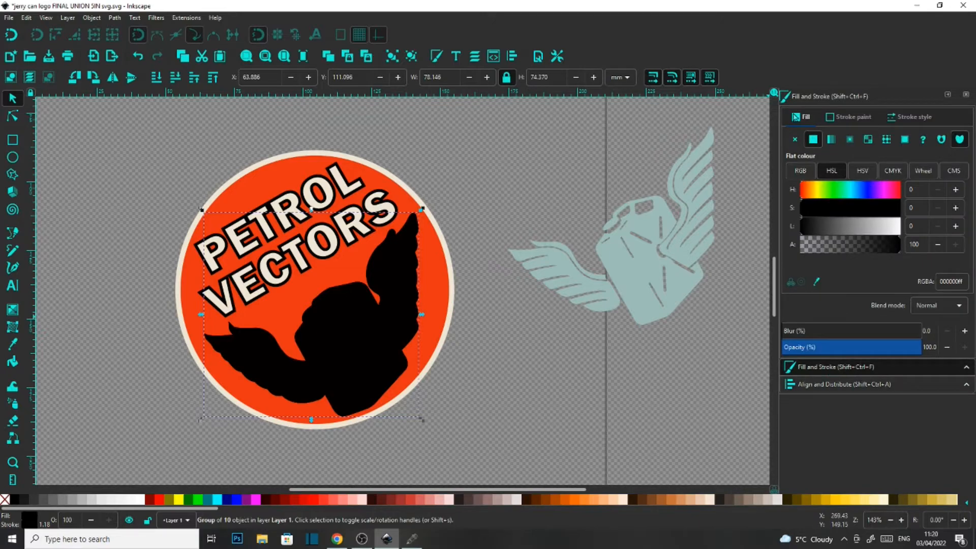
# - Switch to SignCut and display only the logo's black layer
pyautogui.click(410, 540)
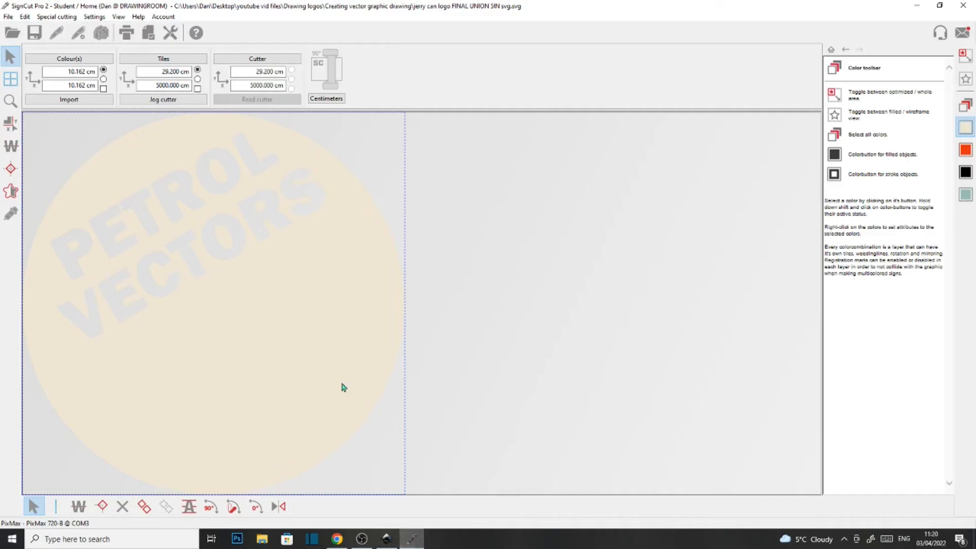
pyautogui.click(966, 172)
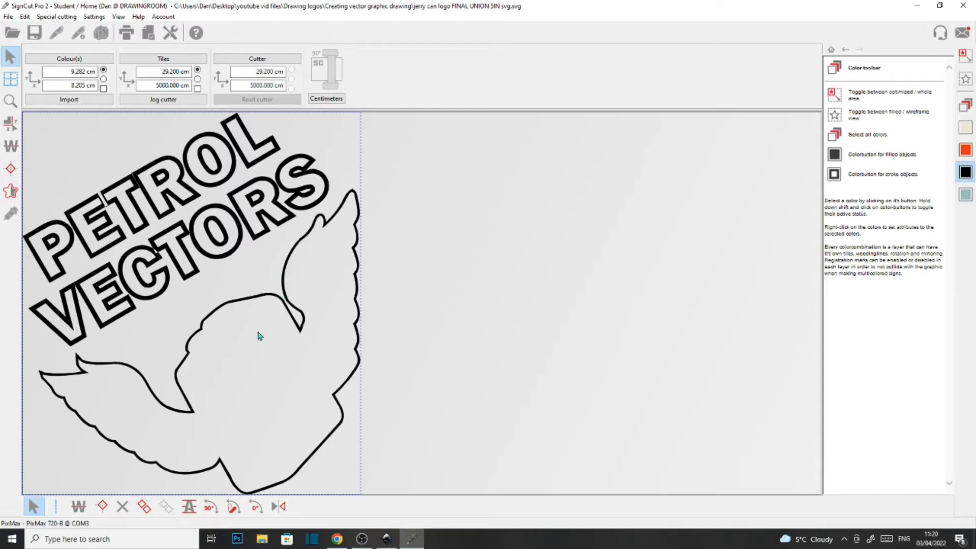
# - Return to Inkscape, remove the fill from the black winged can silhouette, and check its stroke paint and stroke style
pyautogui.click(386, 543)
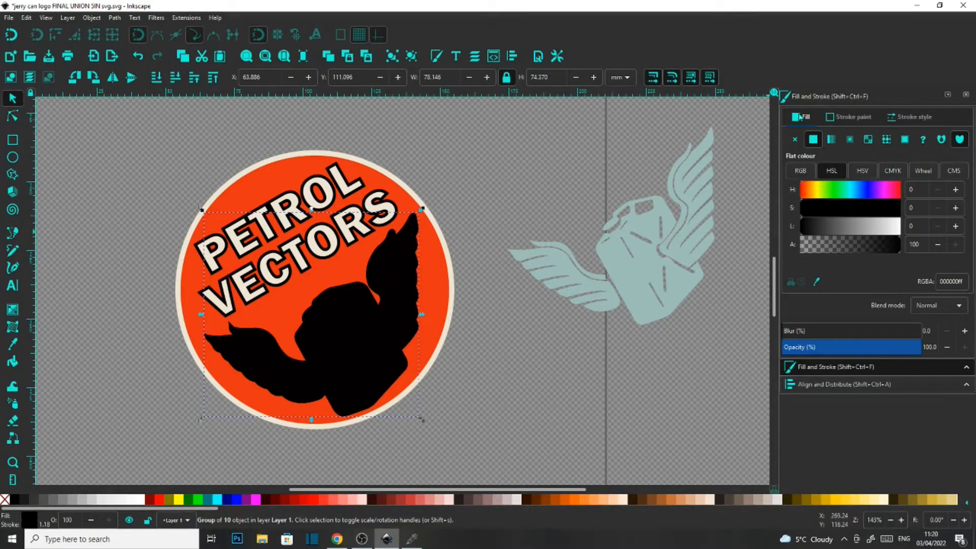
pyautogui.click(796, 140)
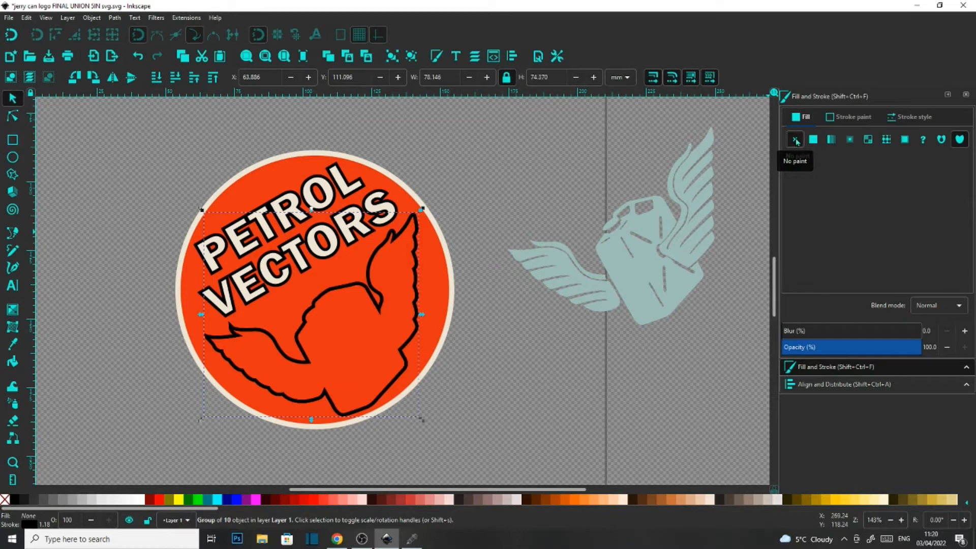
pyautogui.click(863, 120)
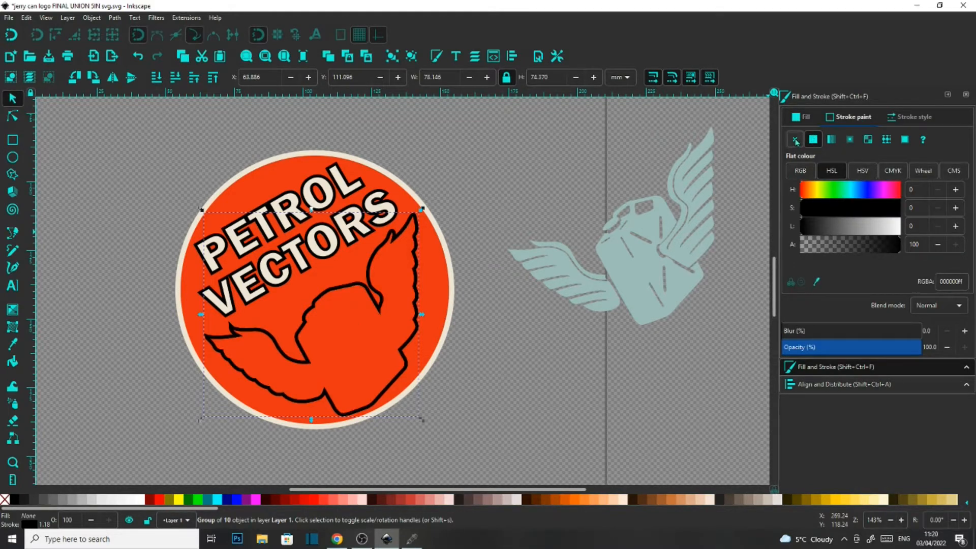
pyautogui.click(904, 118)
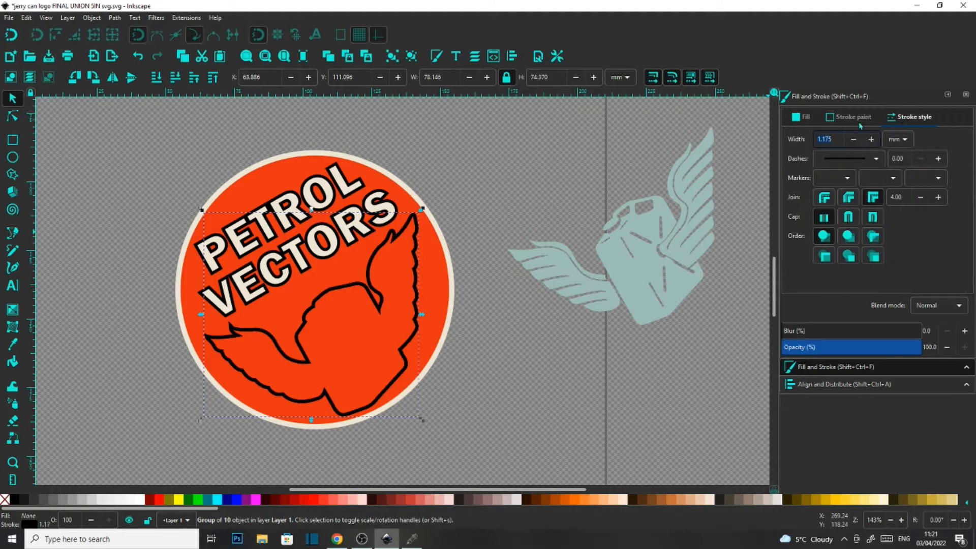
pyautogui.click(845, 118)
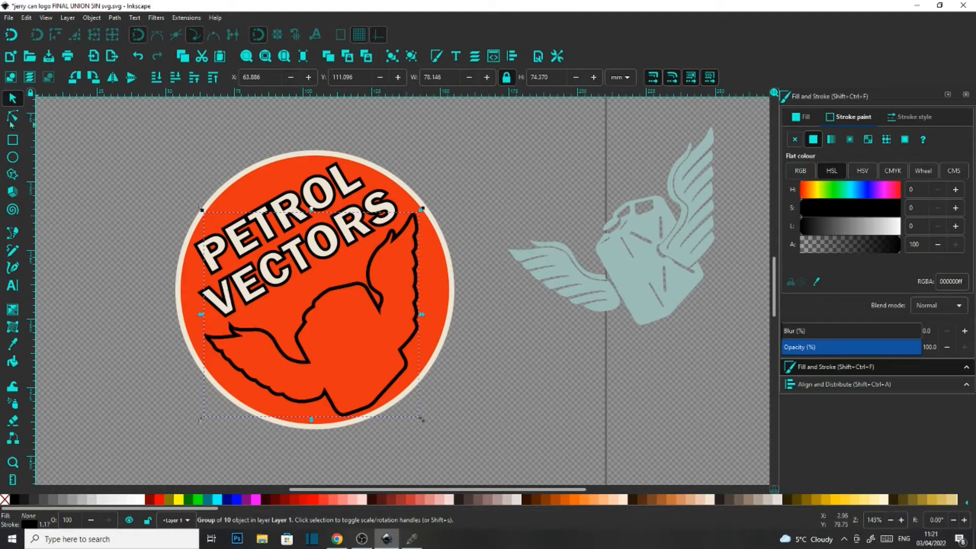
# - Select the silhouette outline for node editing and convert its stroke to a path
pyautogui.click(11, 116)
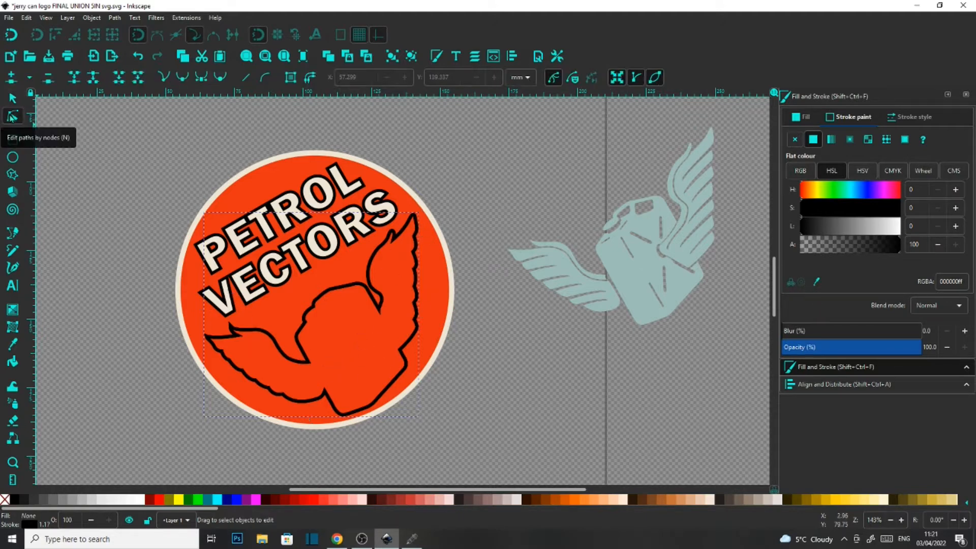
pyautogui.click(302, 345)
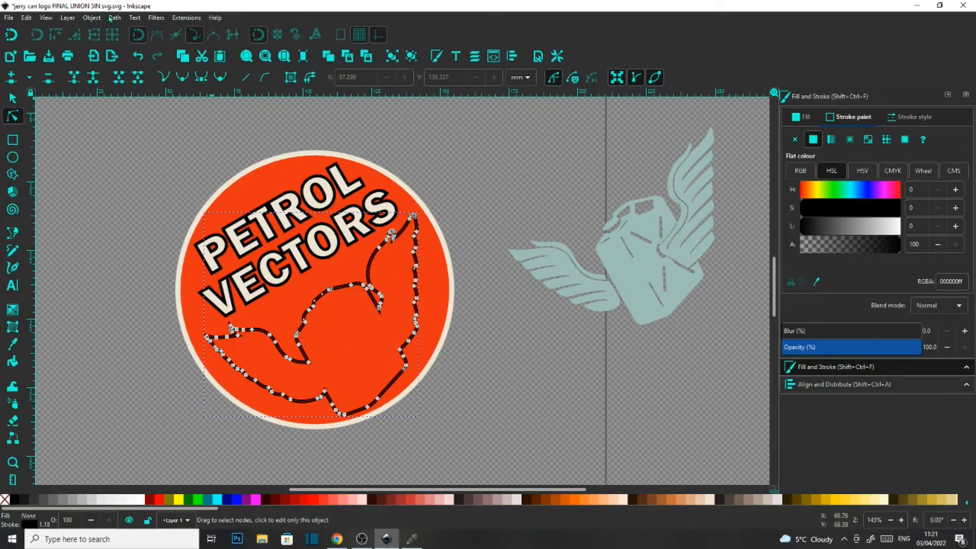
pyautogui.click(114, 19)
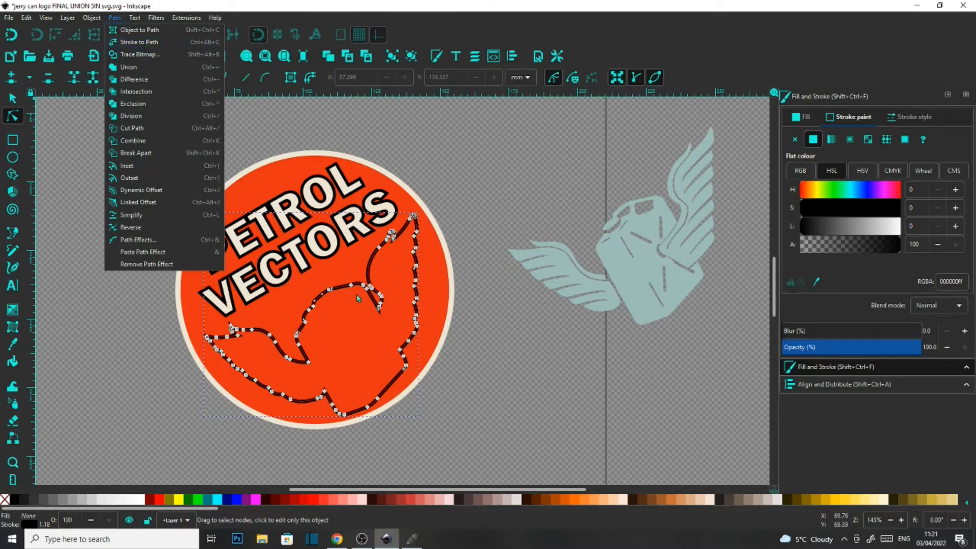
pyautogui.click(493, 350)
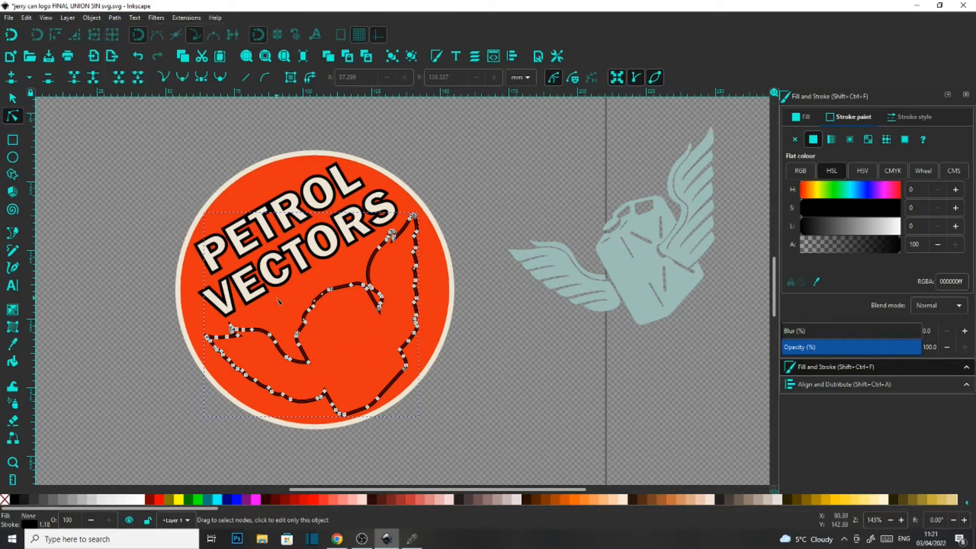
pyautogui.scroll(4, 326, 305)
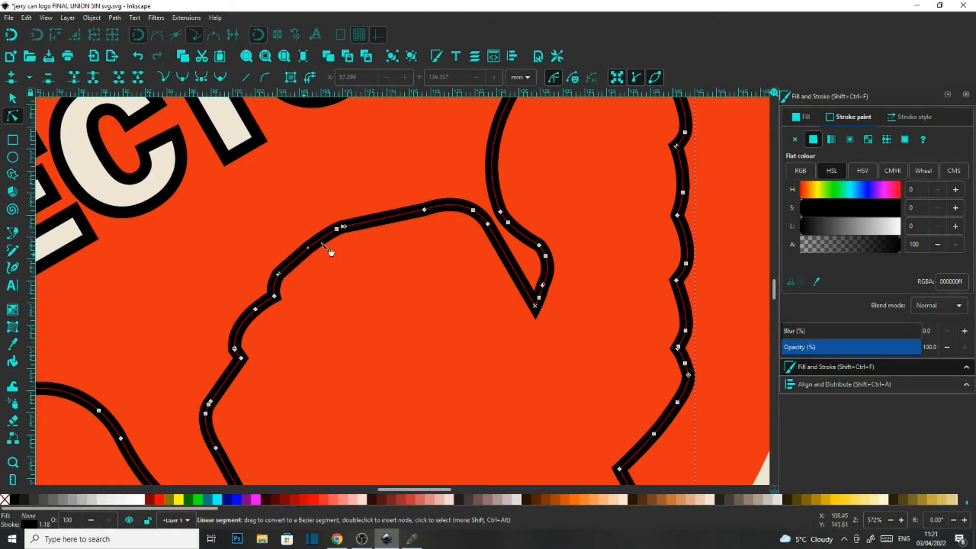
pyautogui.click(115, 17)
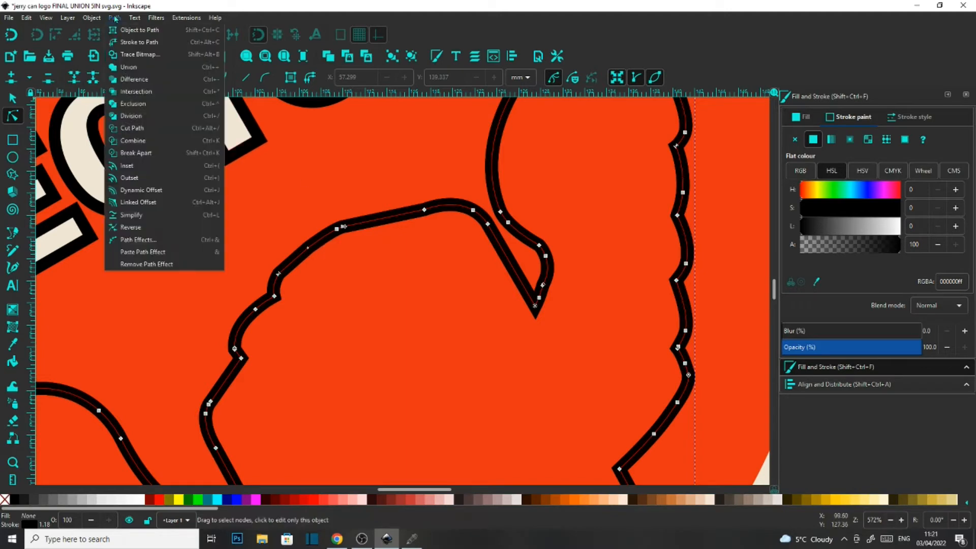
pyautogui.click(140, 43)
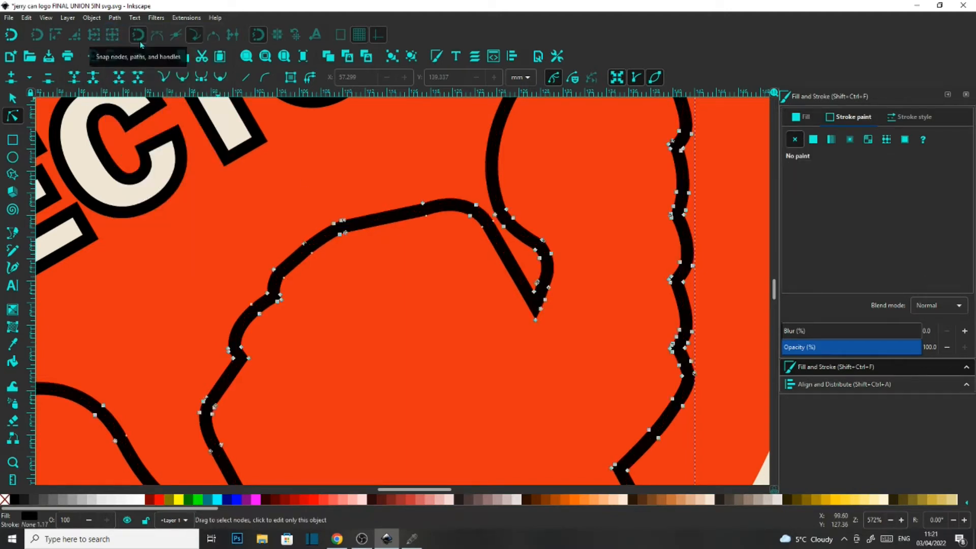
pyautogui.scroll(-2, 492, 257)
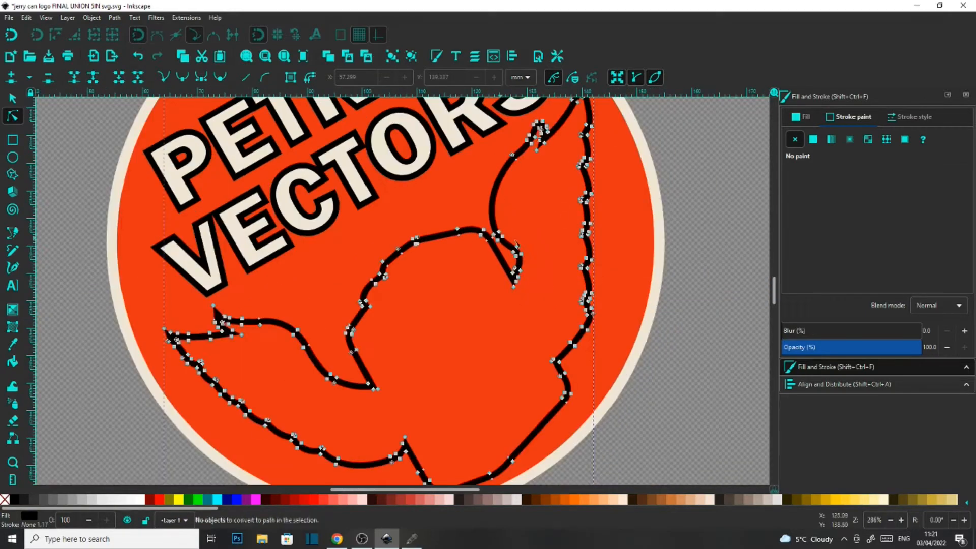
# - Move the orange circle off the cream disc toward the right, clearing most of the silhouette outline
pyautogui.click(12, 98)
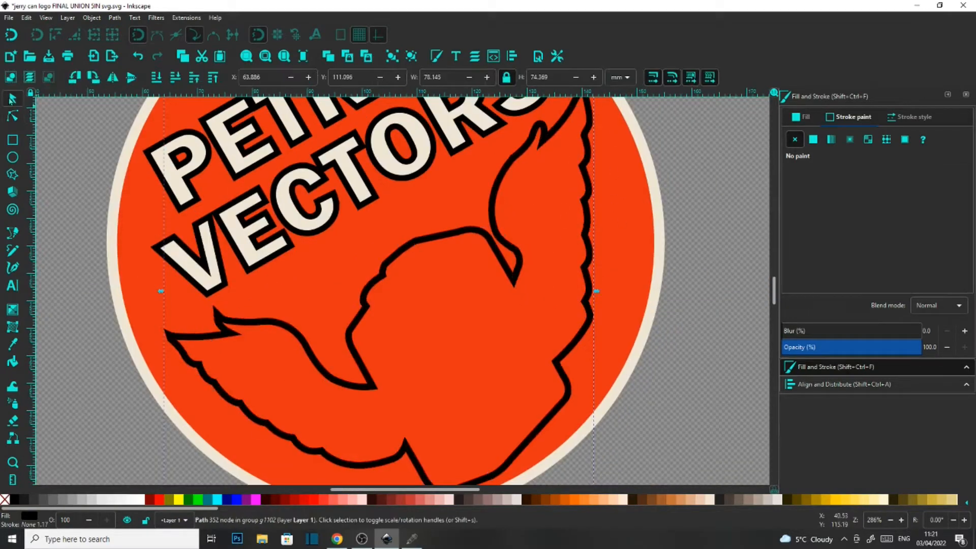
pyautogui.moveTo(611, 224); pyautogui.dragTo(390, 282)
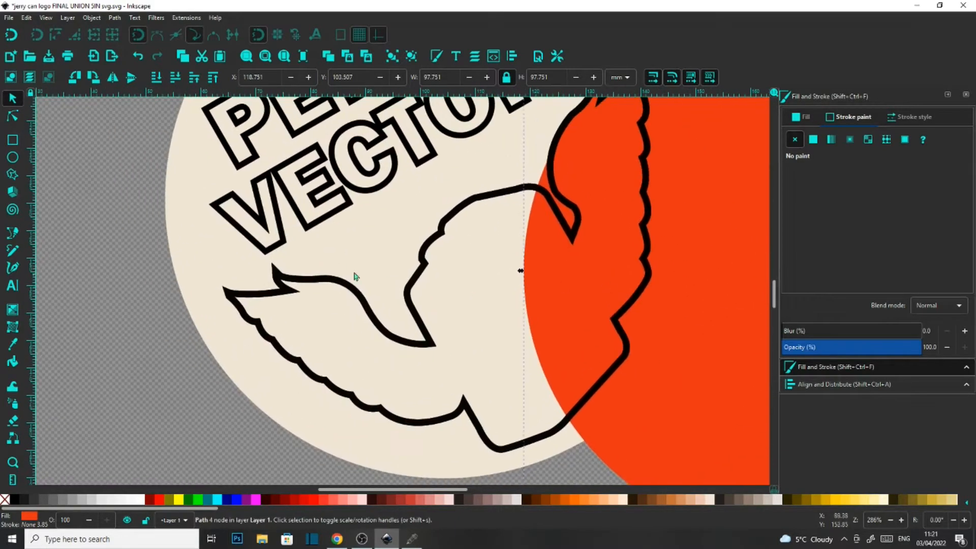
# - Open the black silhouette outline for node editing and delete inner-edge nodes at three scallop peaks along the left wing's lower edge
pyautogui.click(311, 279)
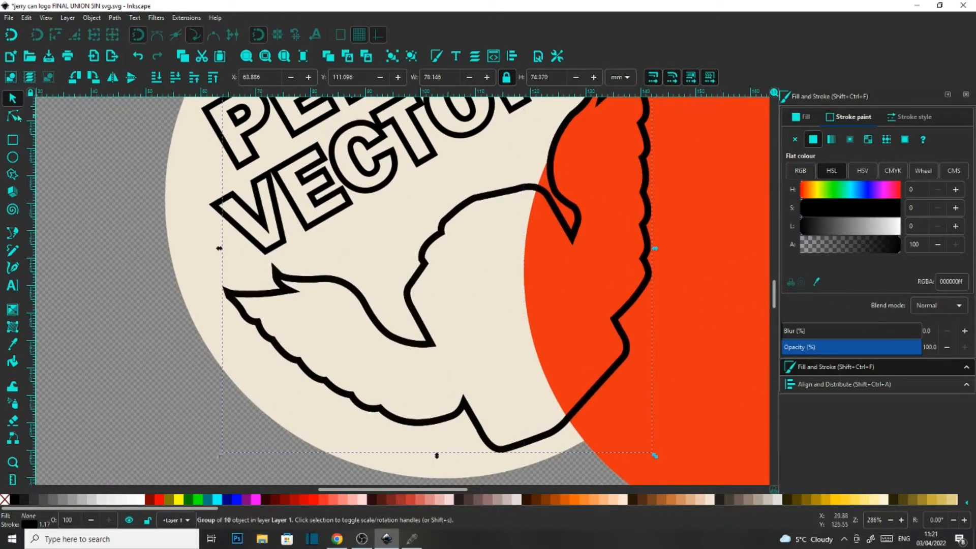
pyautogui.click(14, 116)
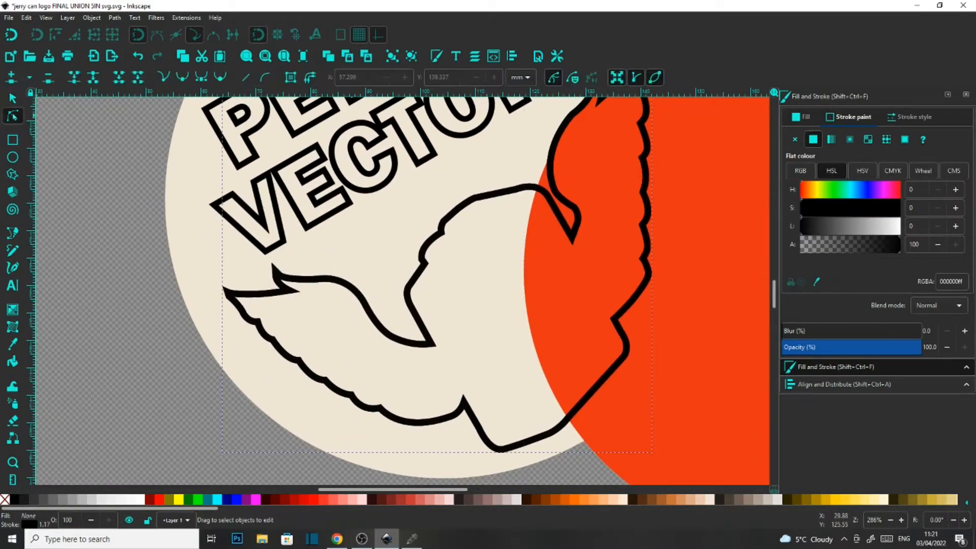
pyautogui.click(326, 282)
pyautogui.keyDown('ctrl'); pyautogui.scroll(3, 326, 283); pyautogui.keyUp('ctrl')
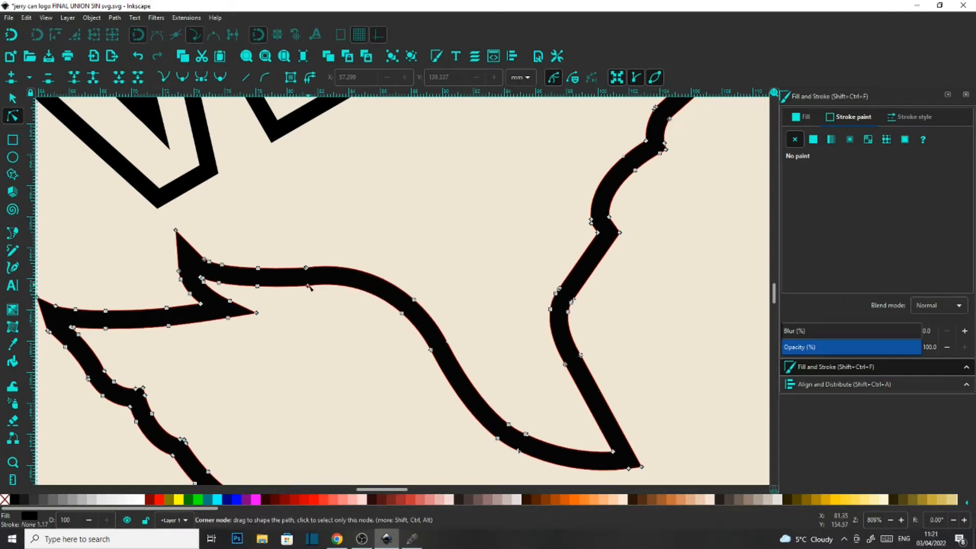
pyautogui.scroll(-4, 349, 313)
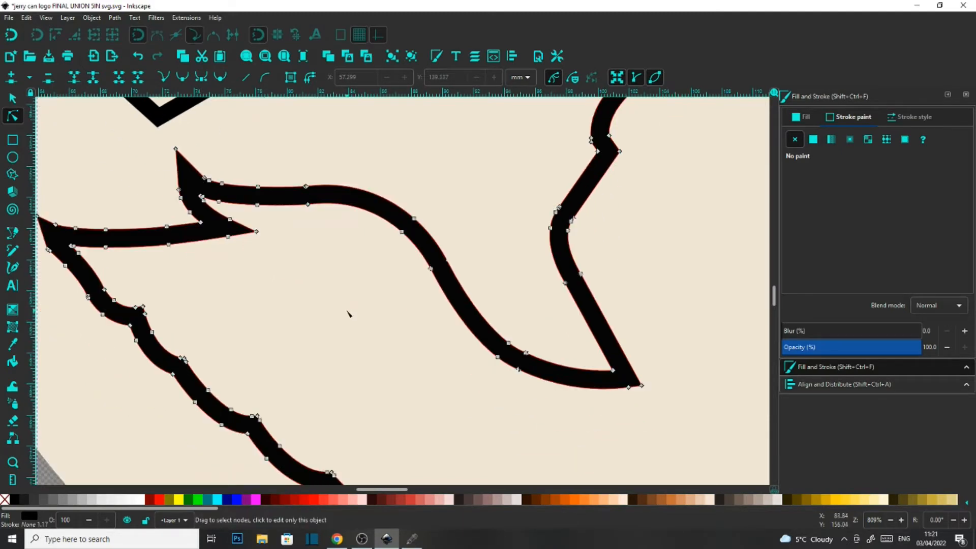
pyautogui.scroll(-8, 347, 312)
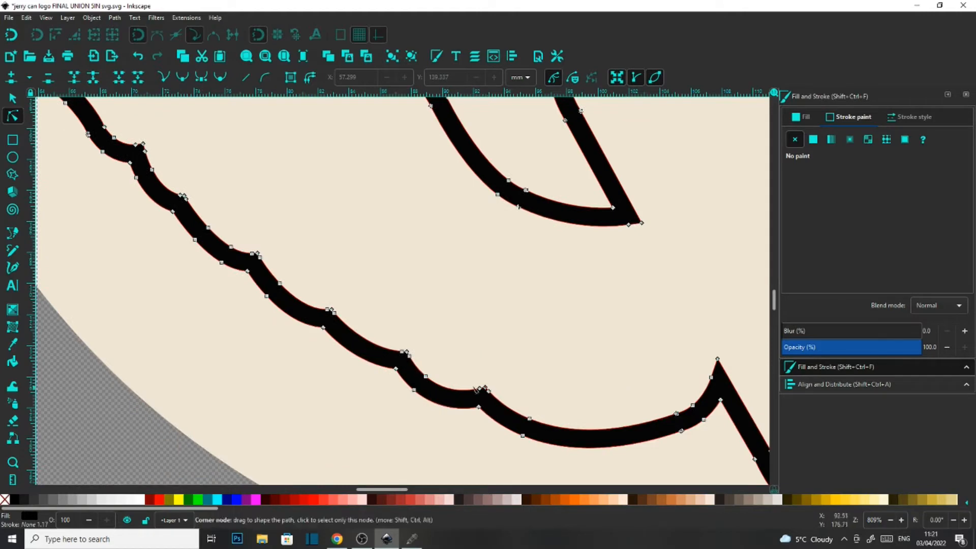
pyautogui.click(483, 389)
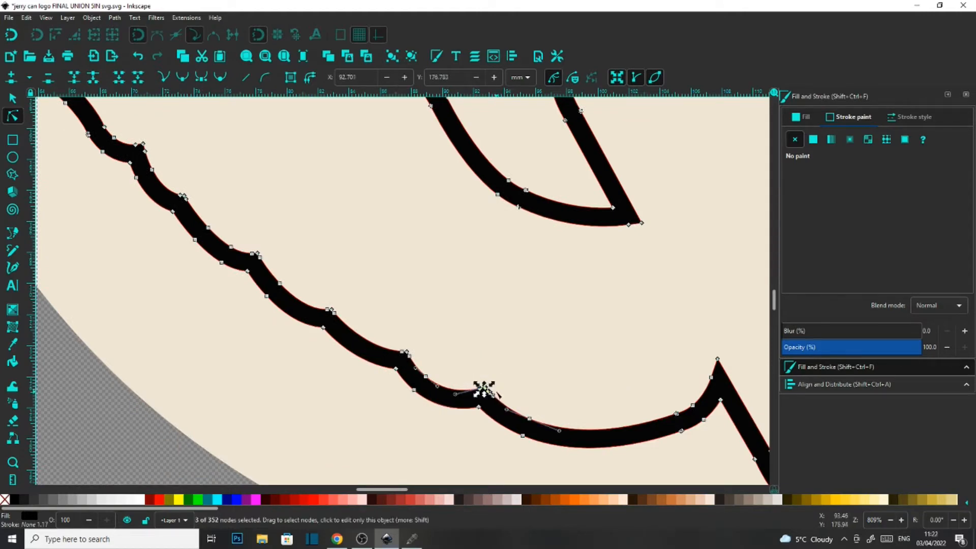
pyautogui.press('Delete')
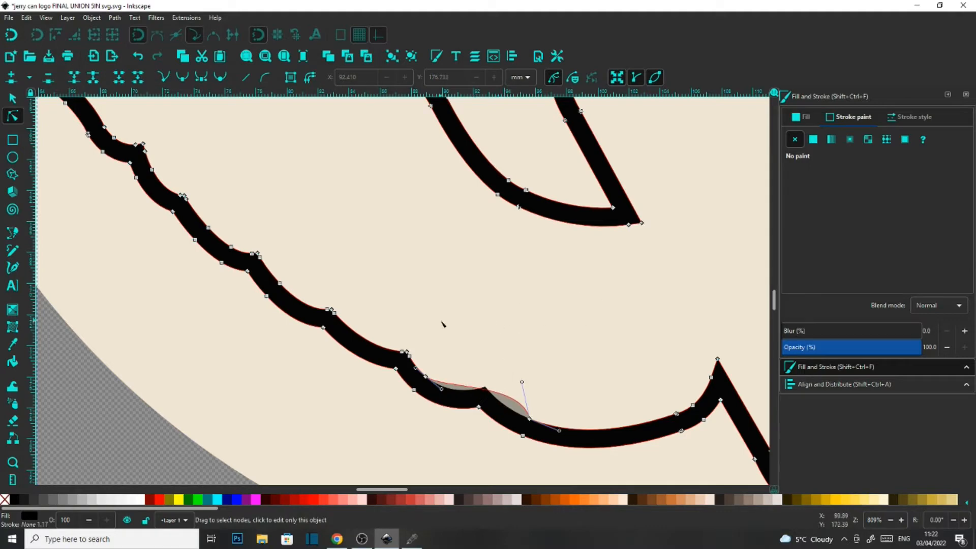
pyautogui.moveTo(312, 294); pyautogui.dragTo(340, 319)
pyautogui.press('Delete')
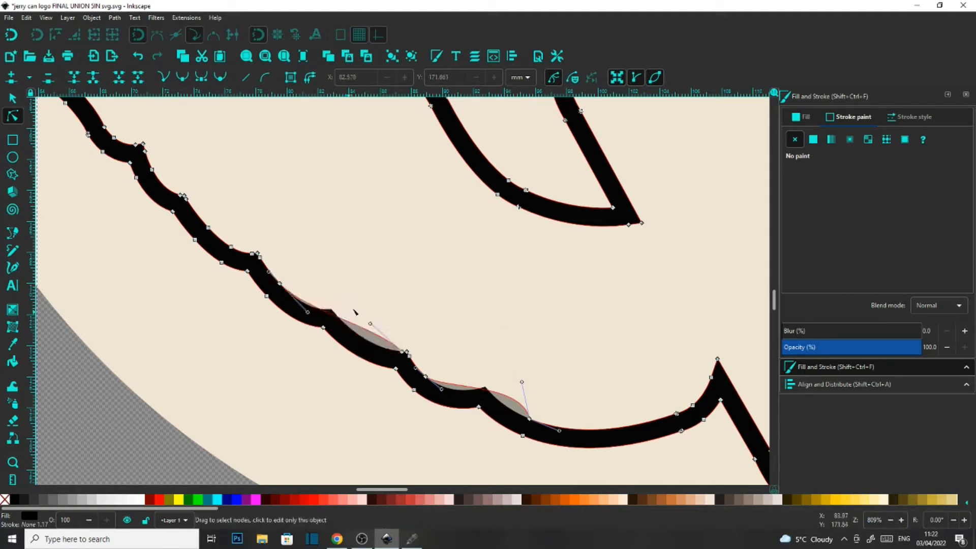
pyautogui.moveTo(245, 239); pyautogui.dragTo(278, 278)
pyautogui.press('Delete')
# - Delete the inner-edge nodes between the left wing's last scallops and the pointed corner where the wing meets the can
pyautogui.click(426, 376)
pyautogui.press('Delete')
pyautogui.click(529, 418)
pyautogui.press('Delete')
pyautogui.click(676, 414)
pyautogui.press('Delete')
pyautogui.moveTo(708, 339); pyautogui.dragTo(722, 384)
pyautogui.press('Delete')
# - Delete more inner-edge nodes of the silhouette outline around the can and back along the left wing toward its tip
pyautogui.moveTo(484, 247); pyautogui.dragTo(512, 264)
pyautogui.press('Delete')
pyautogui.moveTo(443, 237); pyautogui.dragTo(491, 330)
pyautogui.moveTo(496, 264); pyautogui.dragTo(518, 285)
pyautogui.press('Delete')
pyautogui.moveTo(458, 239); pyautogui.dragTo(487, 252)
pyautogui.press('Delete')
pyautogui.moveTo(393, 223); pyautogui.dragTo(315, 206)
pyautogui.press('Delete')
pyautogui.moveTo(352, 268); pyautogui.dragTo(301, 223)
pyautogui.press('Delete')
pyautogui.moveTo(294, 275); pyautogui.dragTo(238, 244)
pyautogui.press('Delete')
pyautogui.moveTo(174, 259); pyautogui.dragTo(148, 245)
pyautogui.press('Delete')
pyautogui.press('Delete')
pyautogui.moveTo(210, 293); pyautogui.dragTo(272, 378)
pyautogui.press('Delete')
pyautogui.press('Delete')
pyautogui.press('Delete')
pyautogui.press('Delete')
pyautogui.moveTo(278, 388); pyautogui.dragTo(300, 406)
pyautogui.press('Delete')
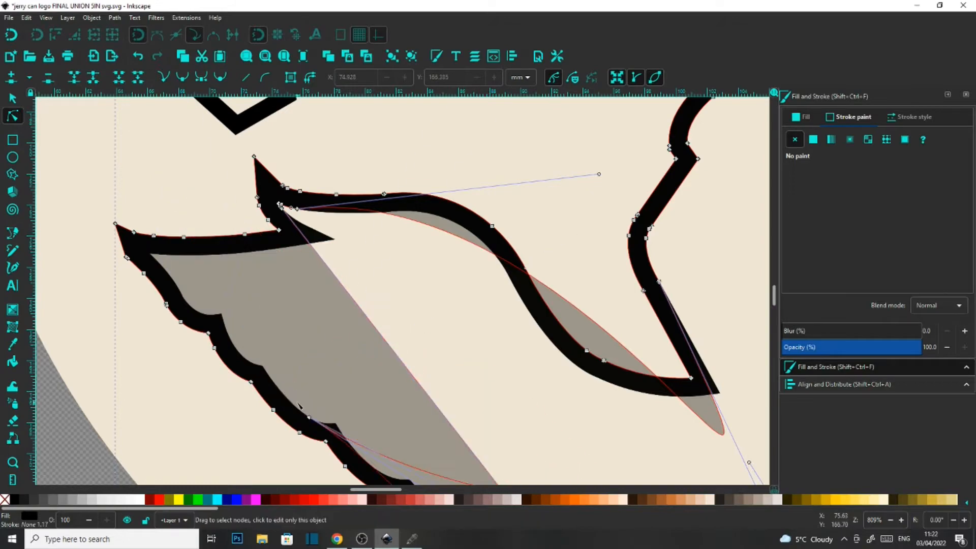
# - In the TEST logo file, move the L of the upper PETROL text about 60 mm up into empty space
pyautogui.scroll(6, 328, 389)
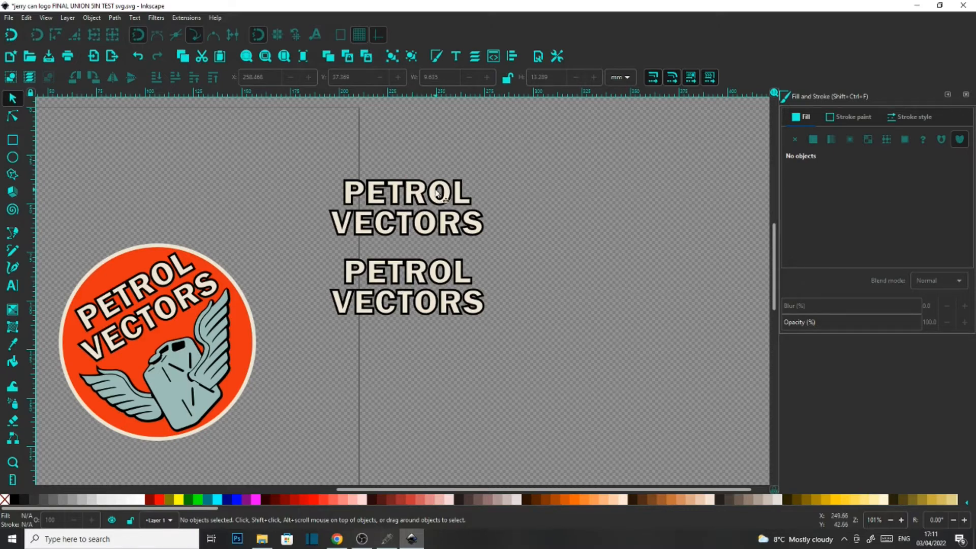
pyautogui.scroll(3, 454, 213)
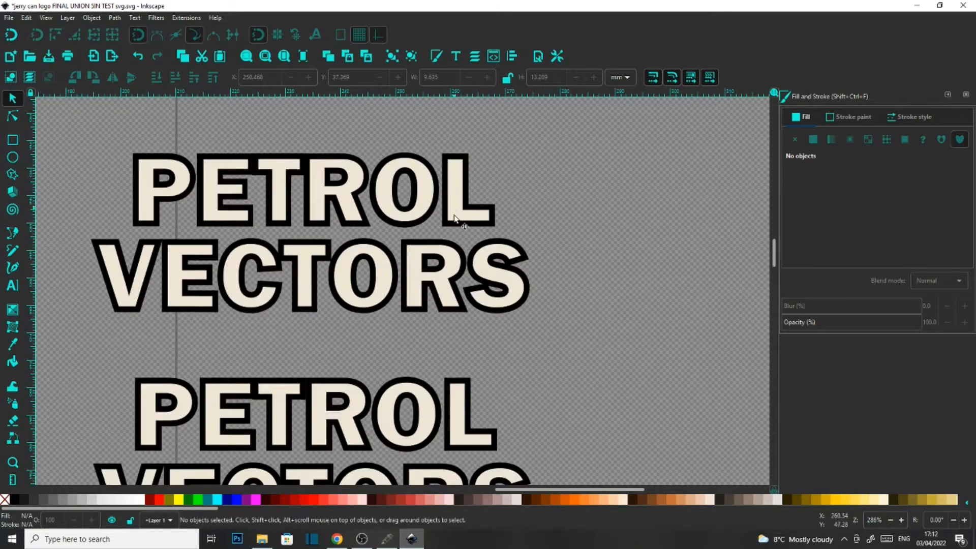
pyautogui.scroll(4, 468, 219)
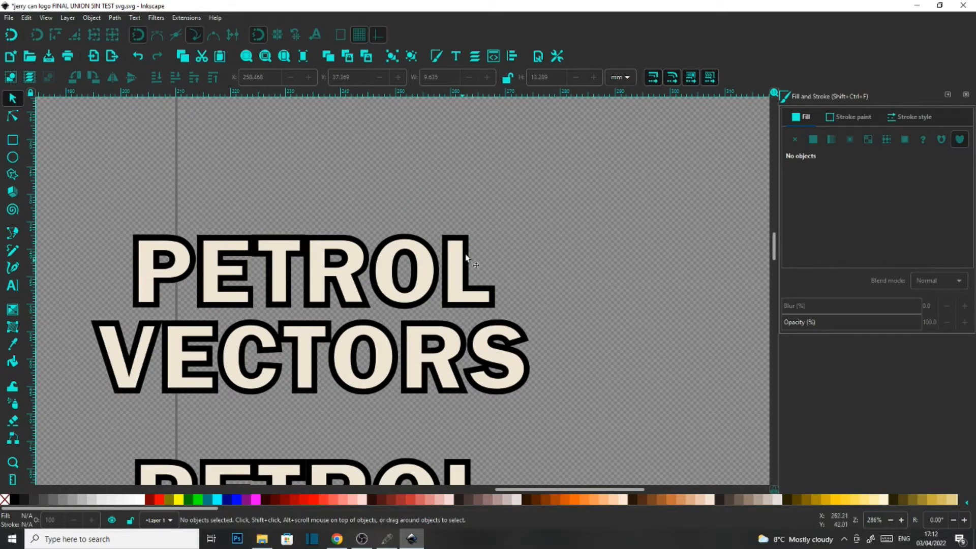
pyautogui.click(472, 287)
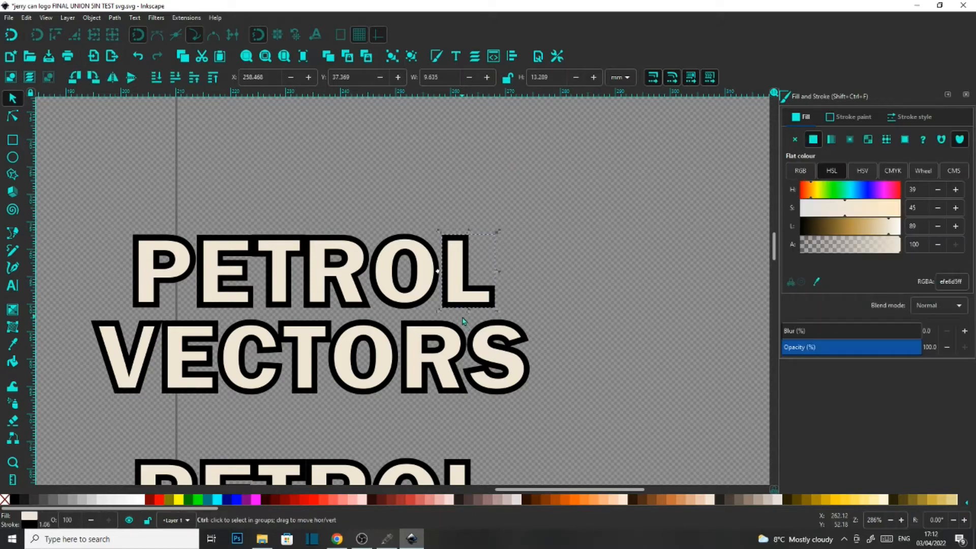
pyautogui.scroll(-3, 464, 326)
pyautogui.moveTo(465, 292); pyautogui.dragTo(490, 176)
pyautogui.scroll(6, 489, 176)
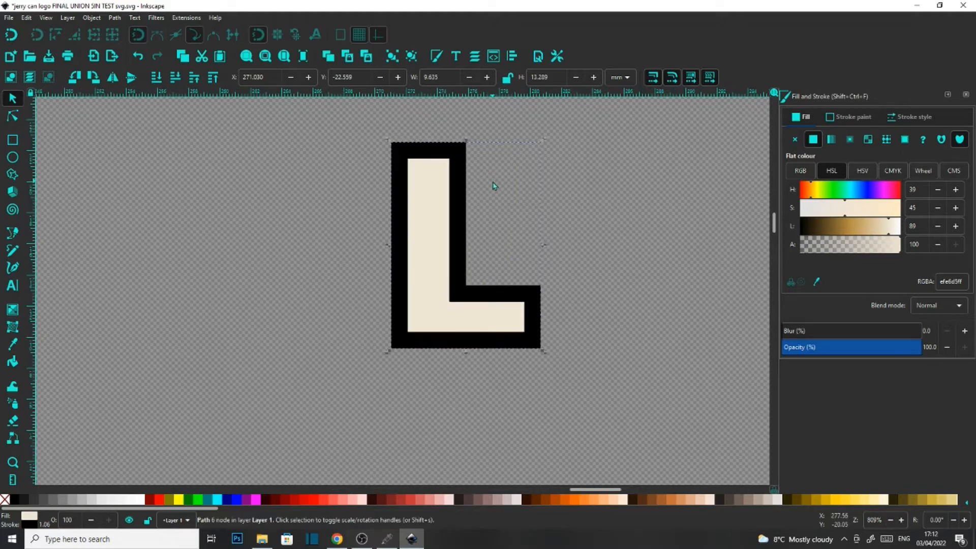
pyautogui.moveTo(625, 209); pyautogui.dragTo(545, 233)
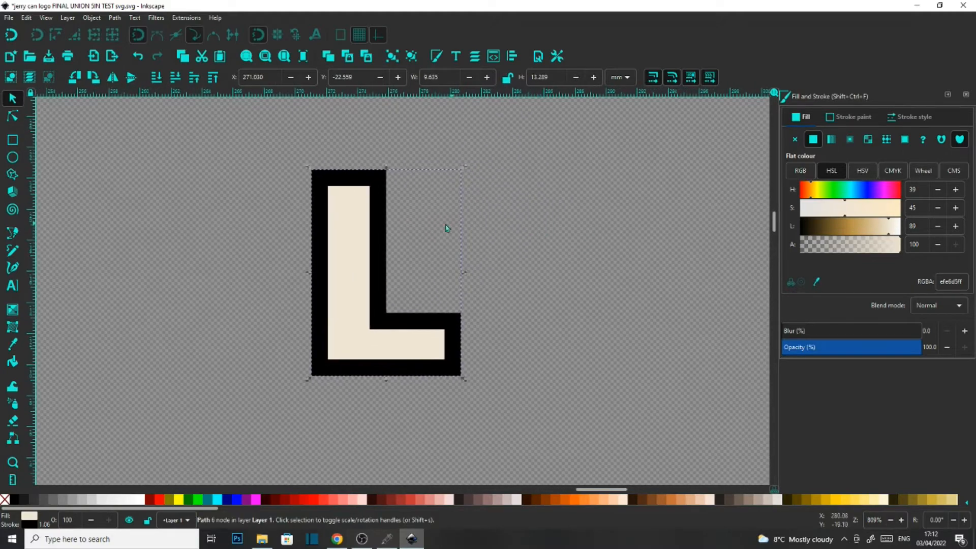
# - Check the path nodes of the isolated letter L and try to break the path apart
pyautogui.click(12, 116)
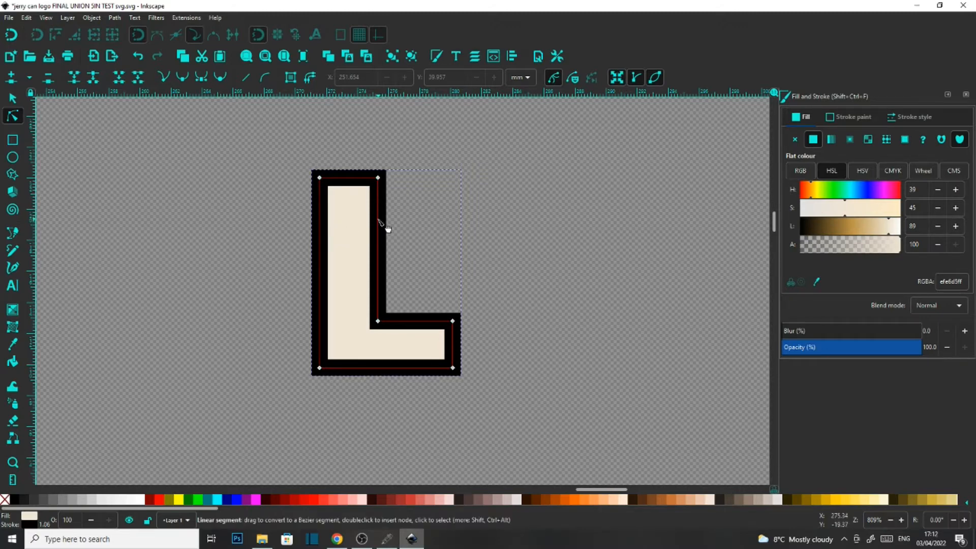
pyautogui.press('s')
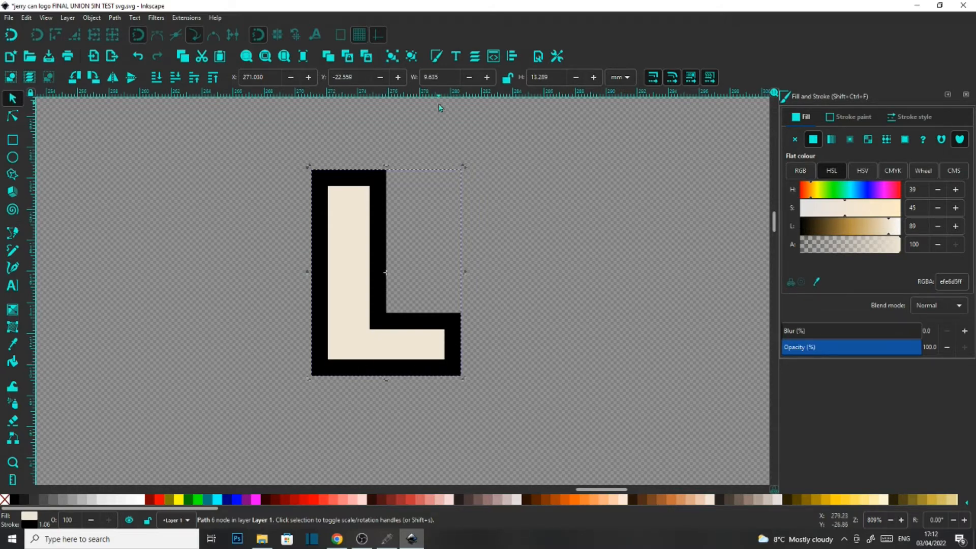
pyautogui.click(111, 20)
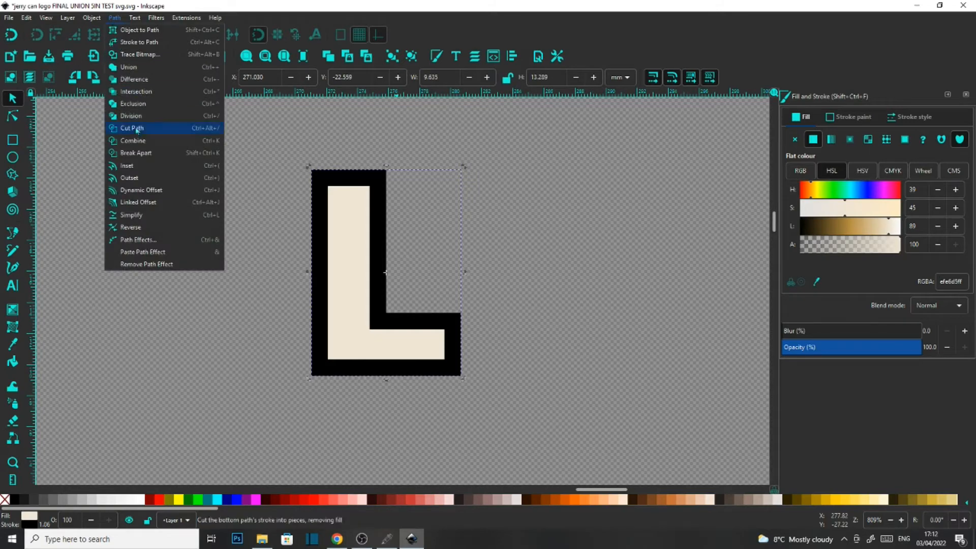
pyautogui.click(142, 148)
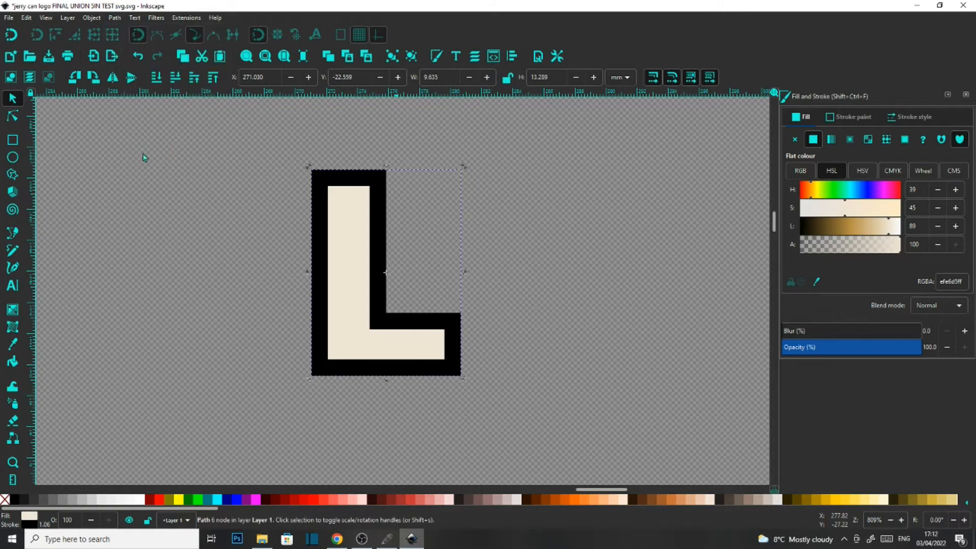
# - Convert the letter L's stroke to a path and show the nodes of its black outline
pyautogui.click(13, 116)
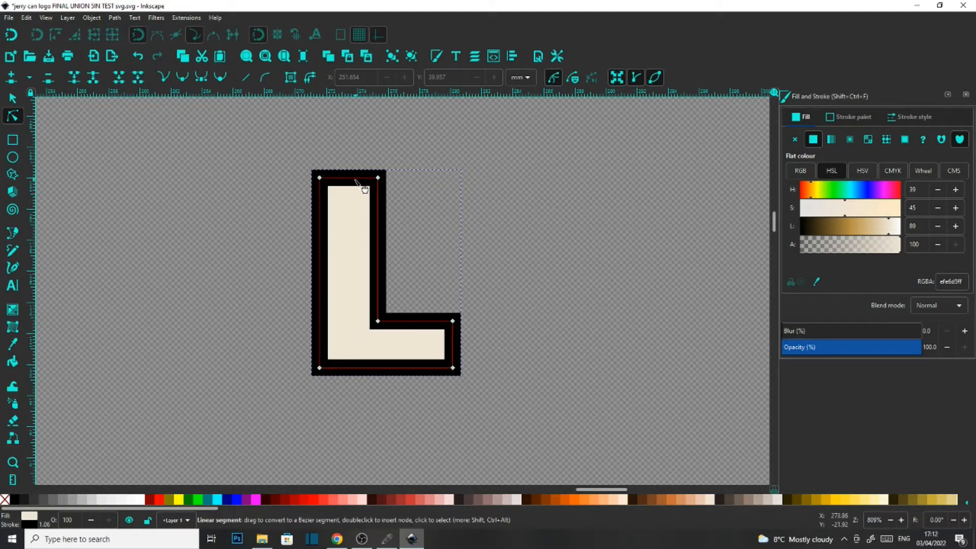
pyautogui.click(115, 18)
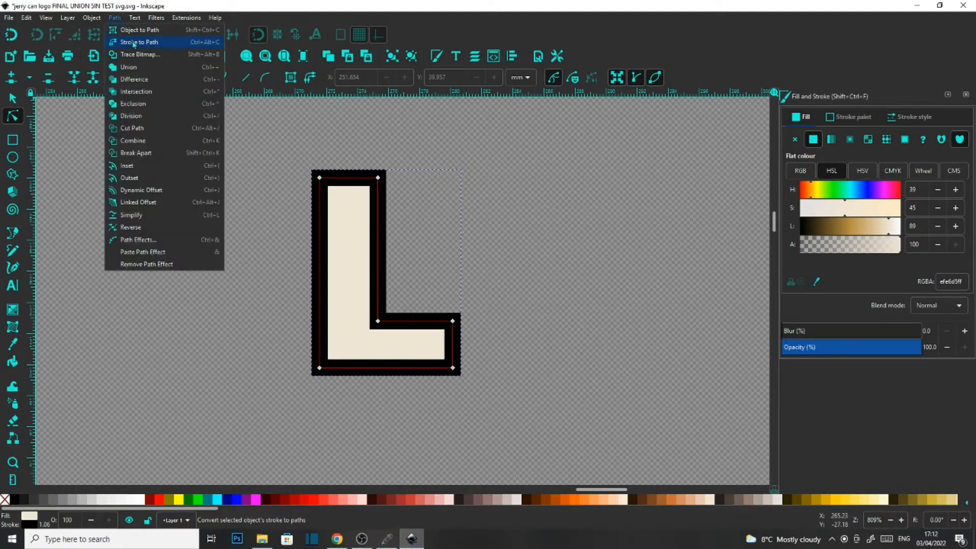
pyautogui.click(134, 43)
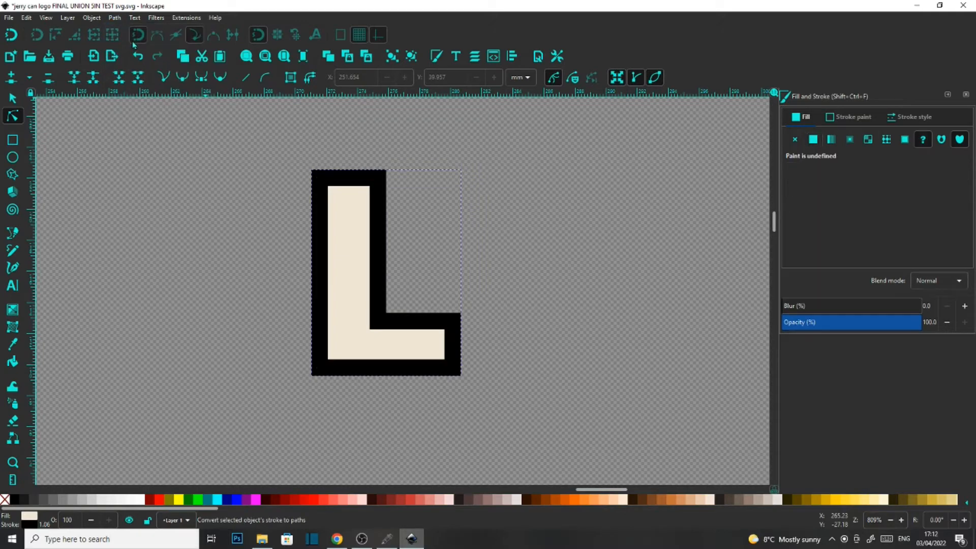
pyautogui.click(354, 181)
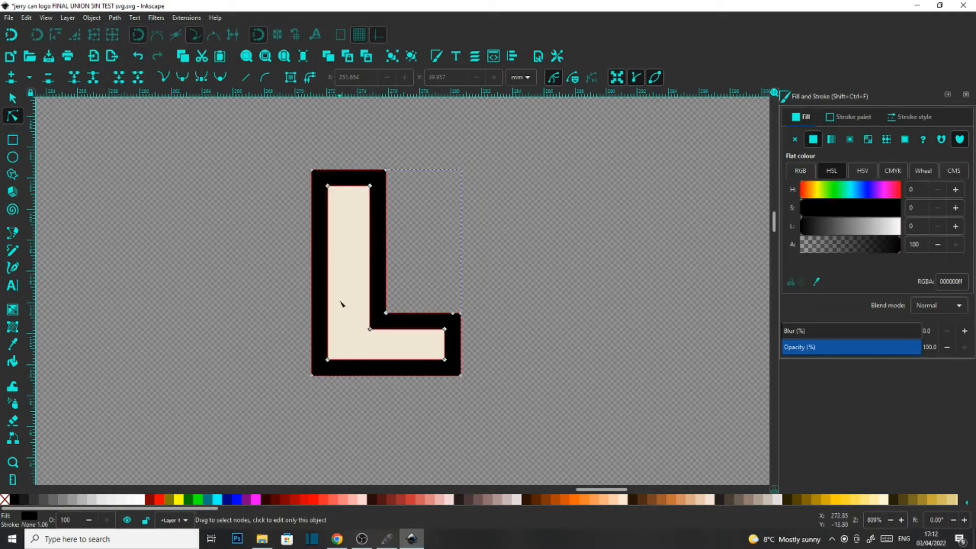
# - Select the converted letter L as a group and ungroup it into separate outline and fill shapes
pyautogui.click(412, 56)
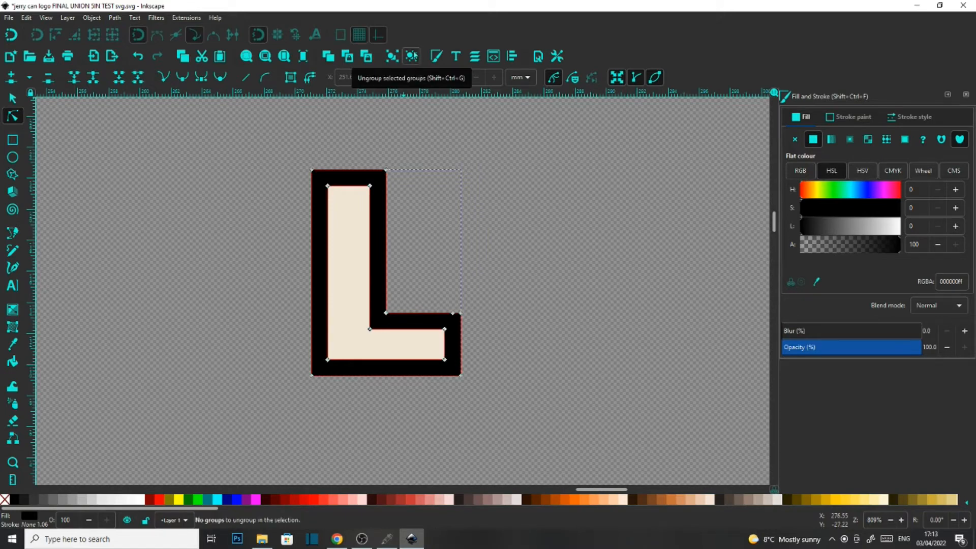
pyautogui.click(12, 98)
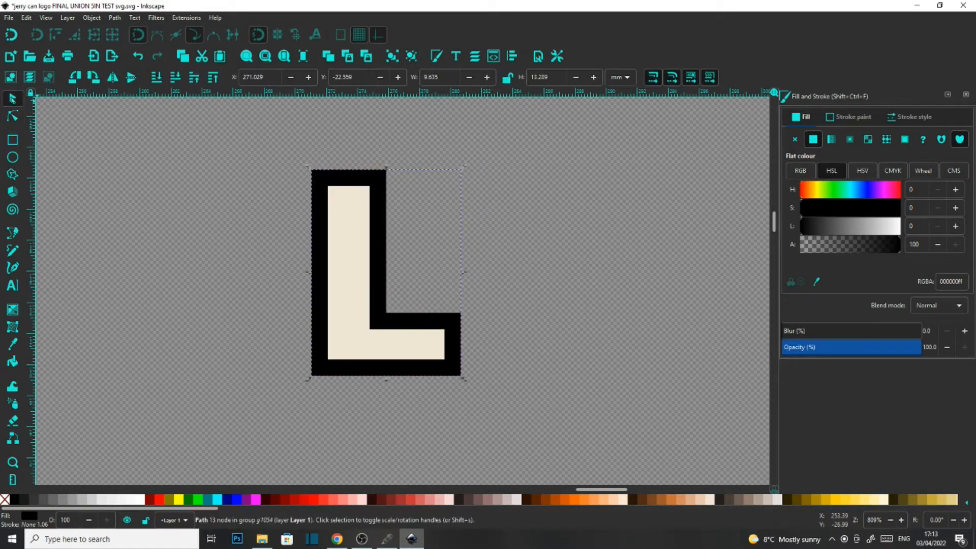
pyautogui.click(346, 174)
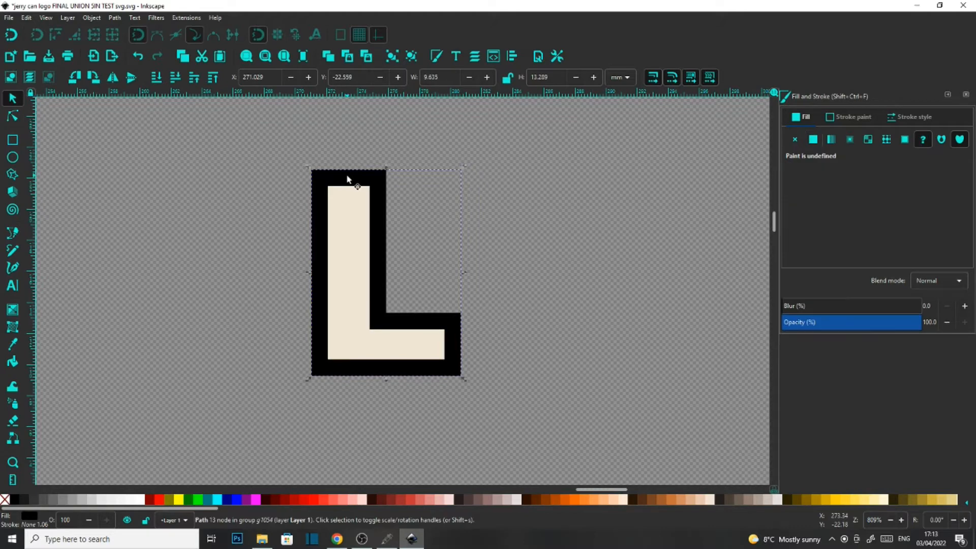
pyautogui.click(412, 56)
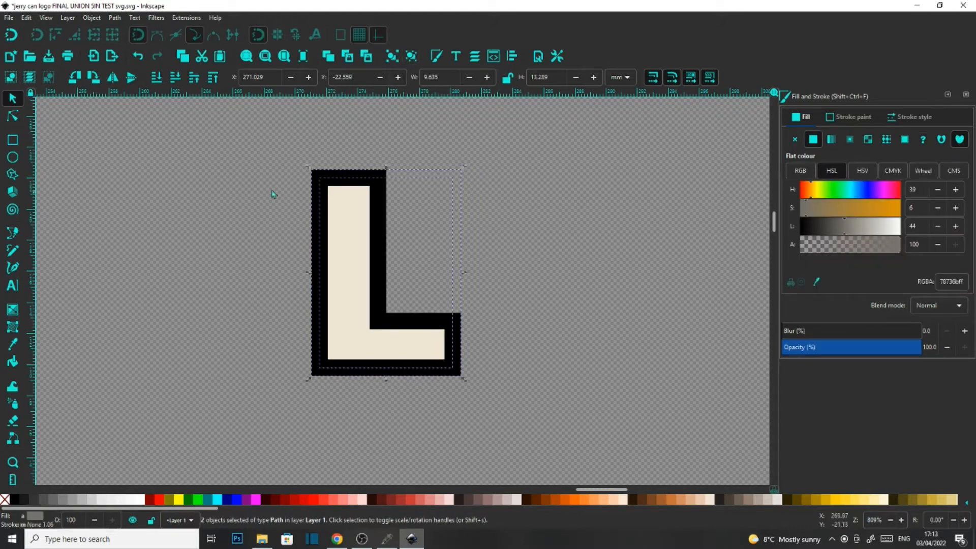
pyautogui.click(248, 192)
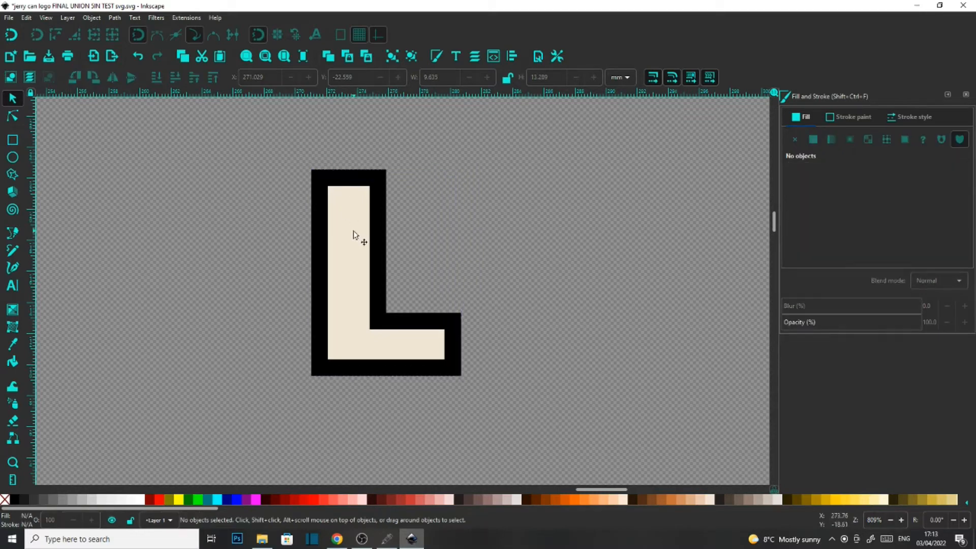
# - Move the cream L aside to the right of its black outline, and undo the move
pyautogui.moveTo(353, 249); pyautogui.dragTo(536, 246)
pyautogui.moveTo(533, 208)
pyautogui.mouseDown()
pyautogui.moveTo(476, 218)
pyautogui.moveTo(494, 287)
pyautogui.moveTo(293, 325)
pyautogui.moveTo(316, 187)
pyautogui.moveTo(341, 142)
pyautogui.moveTo(538, 201)
pyautogui.moveTo(535, 217)
pyautogui.mouseUp()
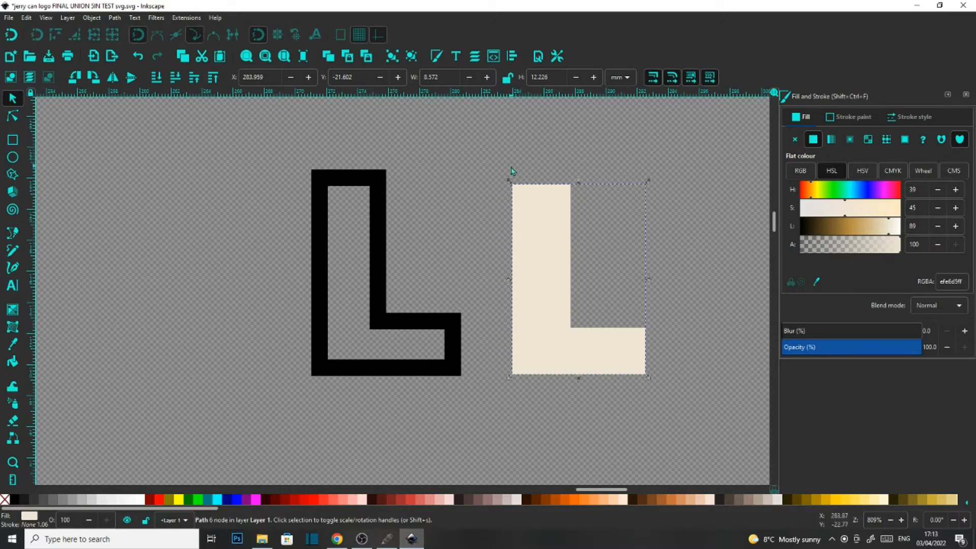
pyautogui.hotkey('ctrl', 'z')
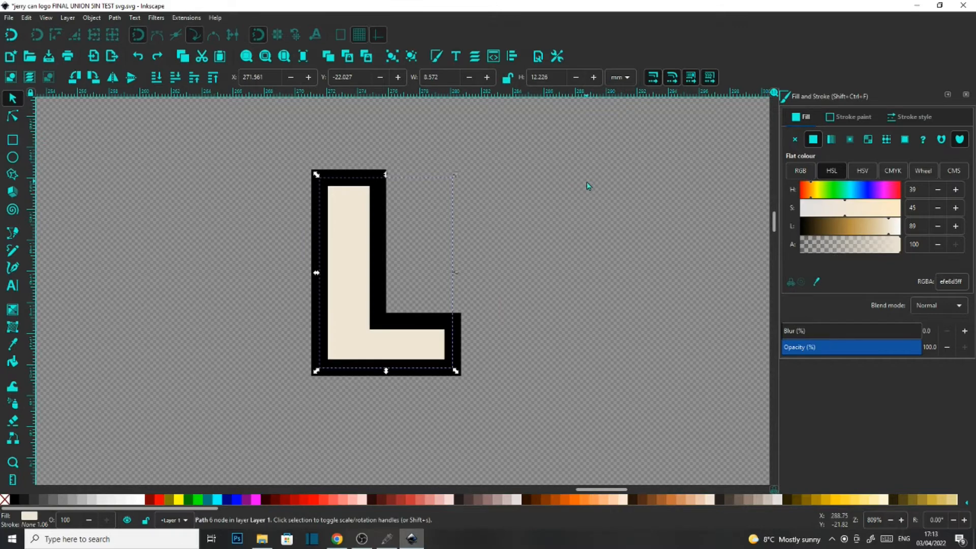
pyautogui.click(402, 149)
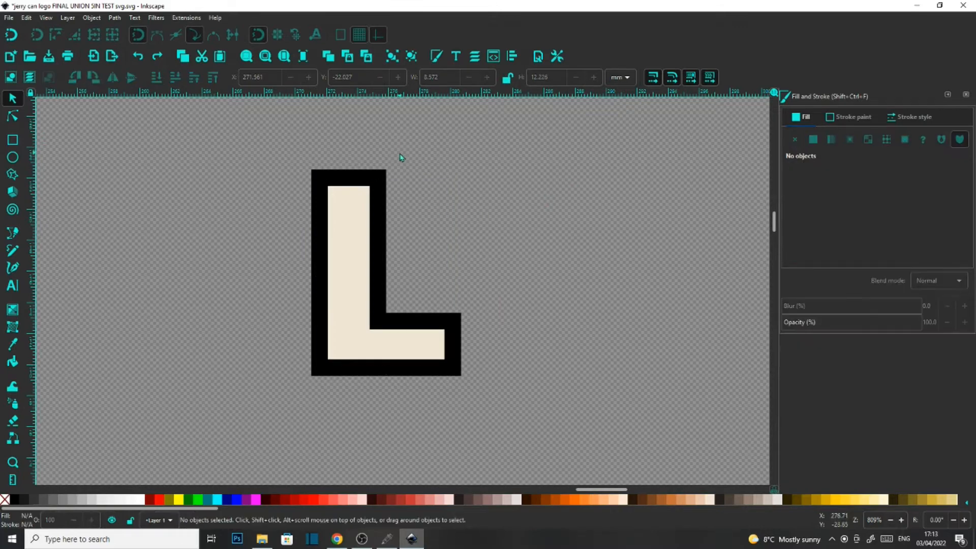
# - Select the cream L together with its black outline and subtract the outline from it with Difference
pyautogui.click(346, 203)
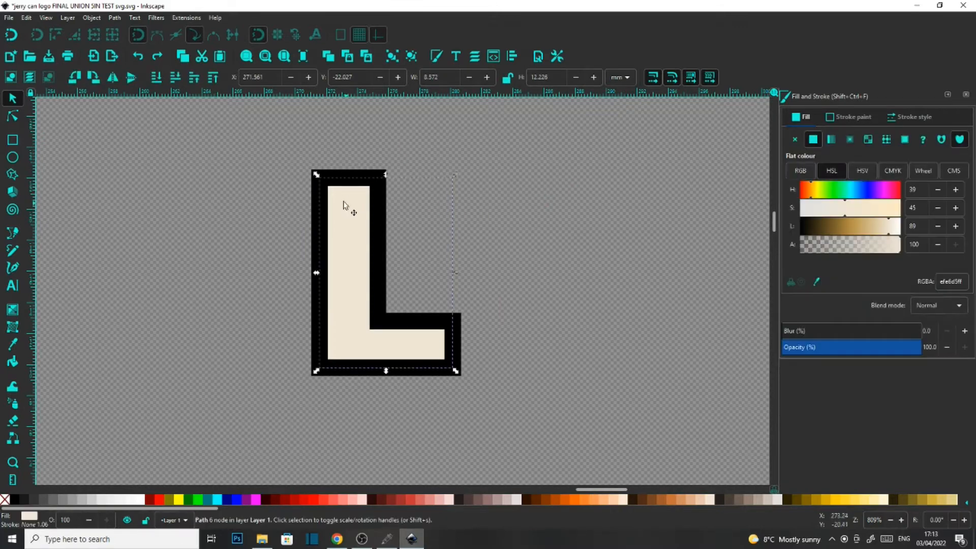
pyautogui.keyDown('shift'); pyautogui.click(336, 174); pyautogui.keyUp('shift')
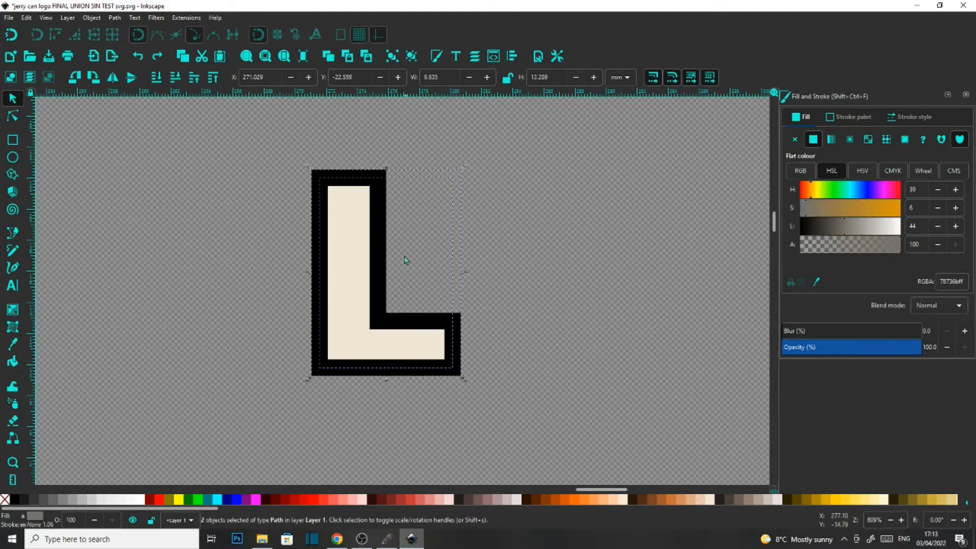
pyautogui.click(115, 19)
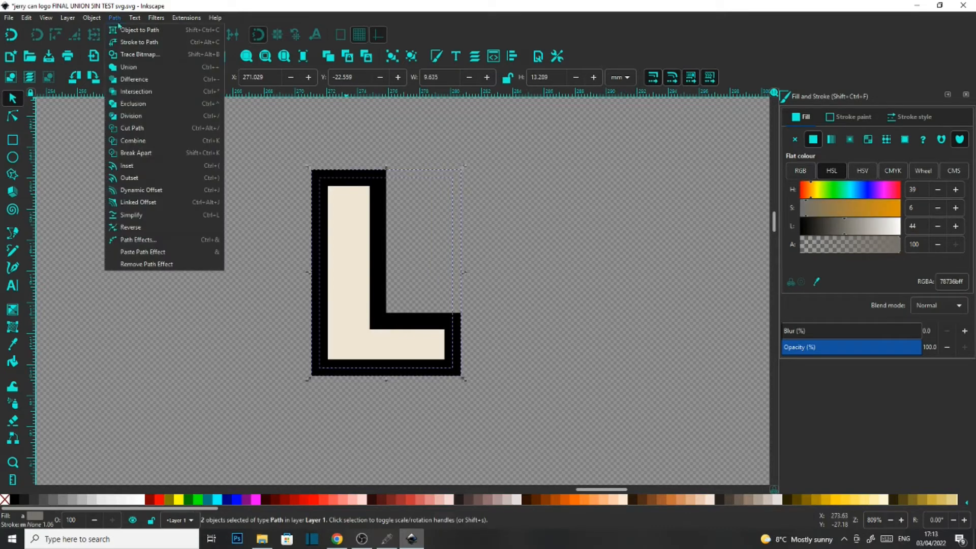
pyautogui.click(131, 80)
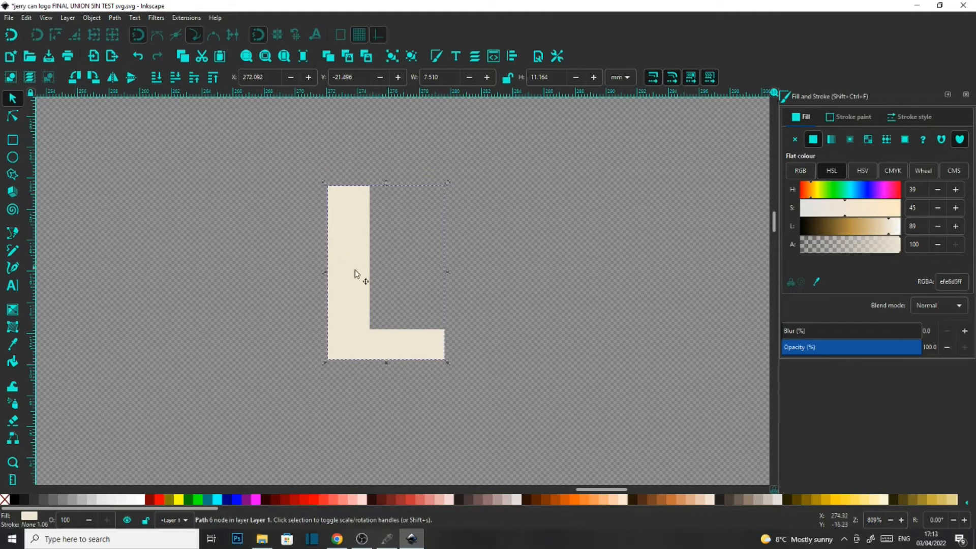
# - Move the trimmed cream L down beside the end of the word PETROL in the upper lettering
pyautogui.scroll(-5, 349, 283)
pyautogui.scroll(-3, 343, 298)
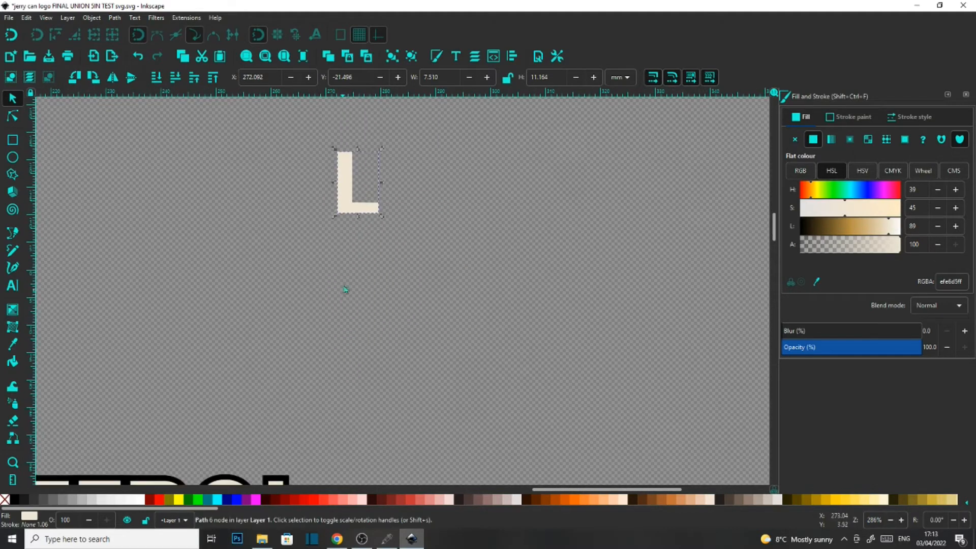
pyautogui.scroll(-3, 345, 287)
pyautogui.moveTo(346, 145); pyautogui.dragTo(323, 428)
pyautogui.scroll(-4, 293, 366)
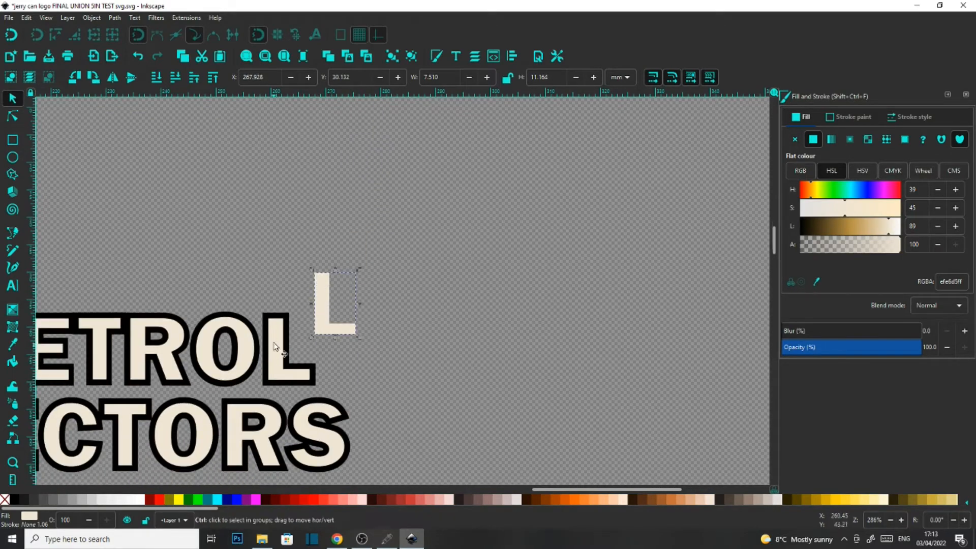
# - Try to break apart and ungroup the L of PETROL without converting its stroke
pyautogui.keyDown('ctrl'); pyautogui.scroll(4, 277, 342); pyautogui.keyUp('ctrl')
pyautogui.scroll(-4, 280, 328)
pyautogui.click(272, 275)
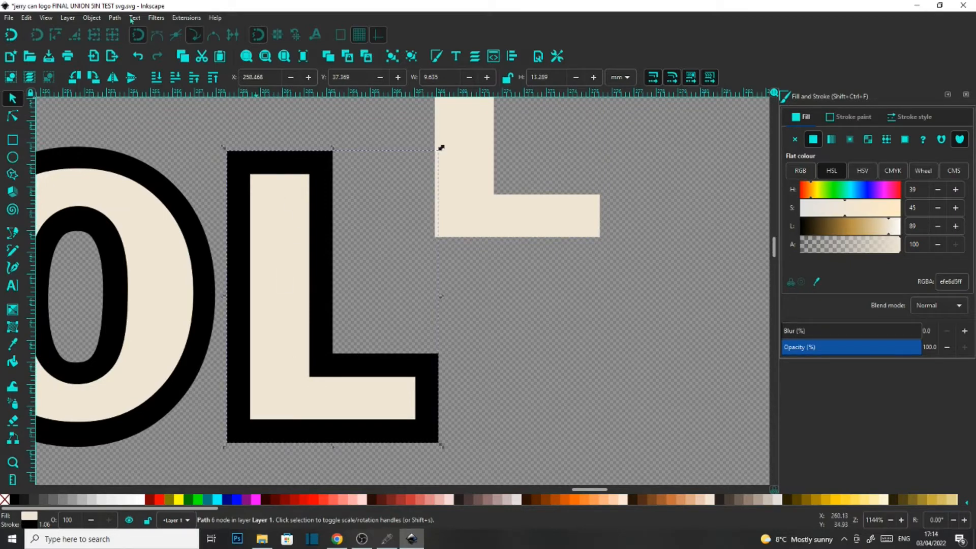
pyautogui.click(115, 19)
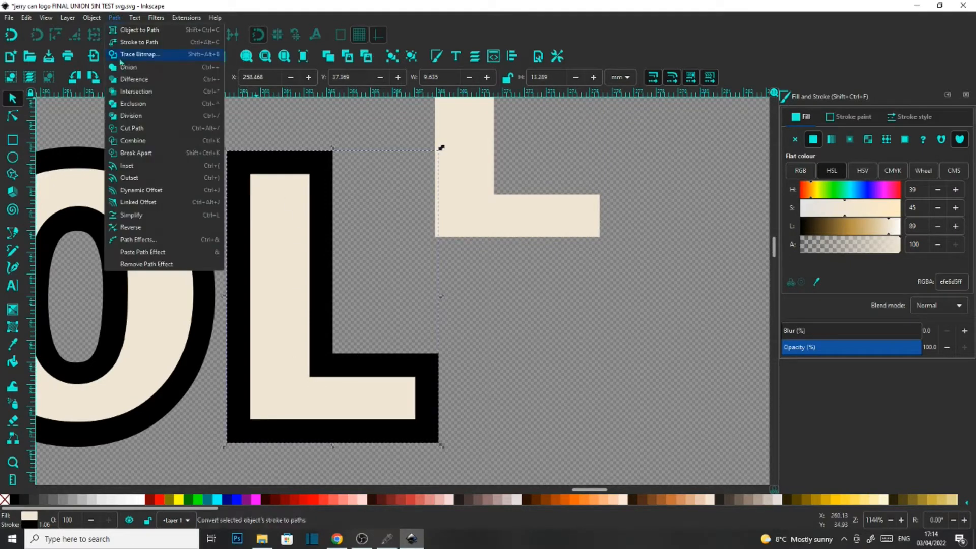
pyautogui.click(138, 155)
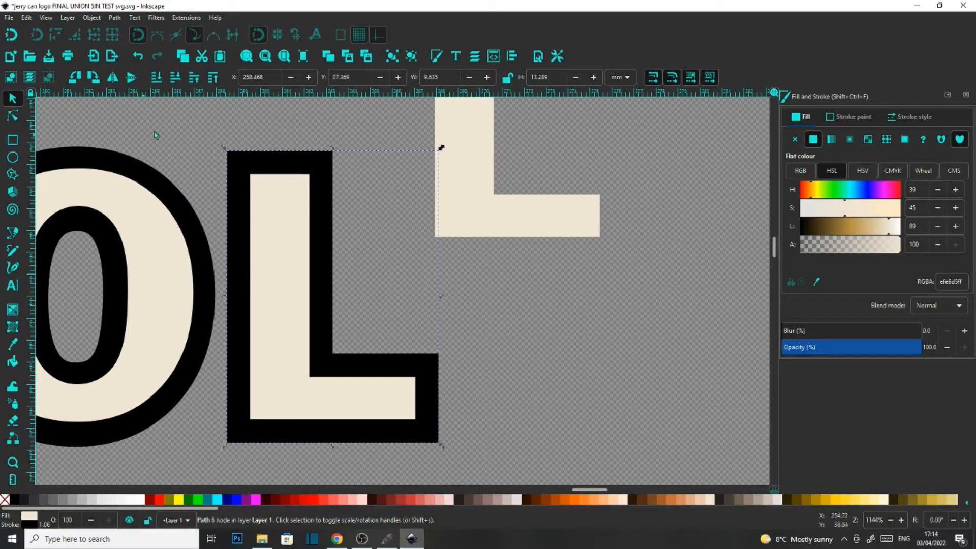
pyautogui.click(411, 57)
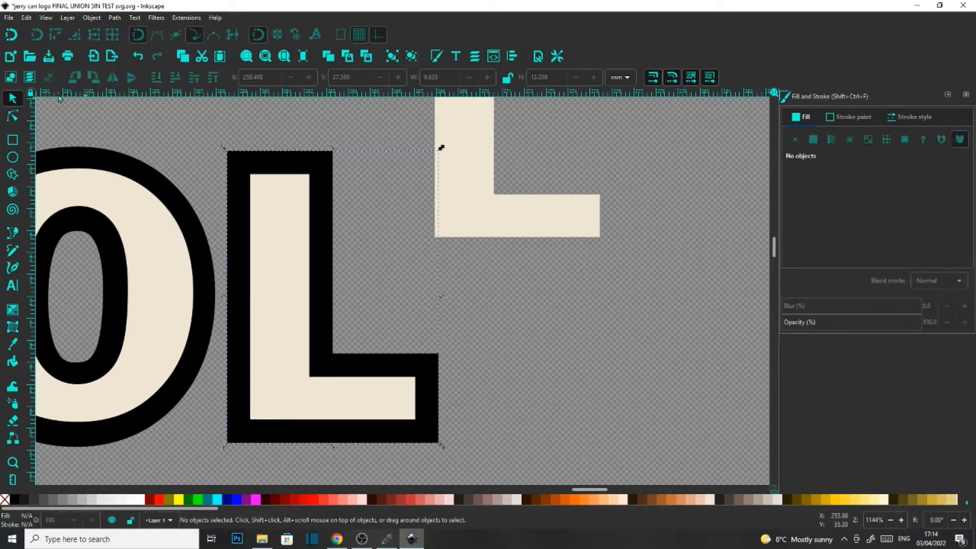
pyautogui.click(286, 177)
pyautogui.hotkey('ctrl', 'shift', 'g')
pyautogui.press('Escape')
pyautogui.moveTo(286, 211); pyautogui.dragTo(288, 225)
pyautogui.hotkey('ctrl', 'z')
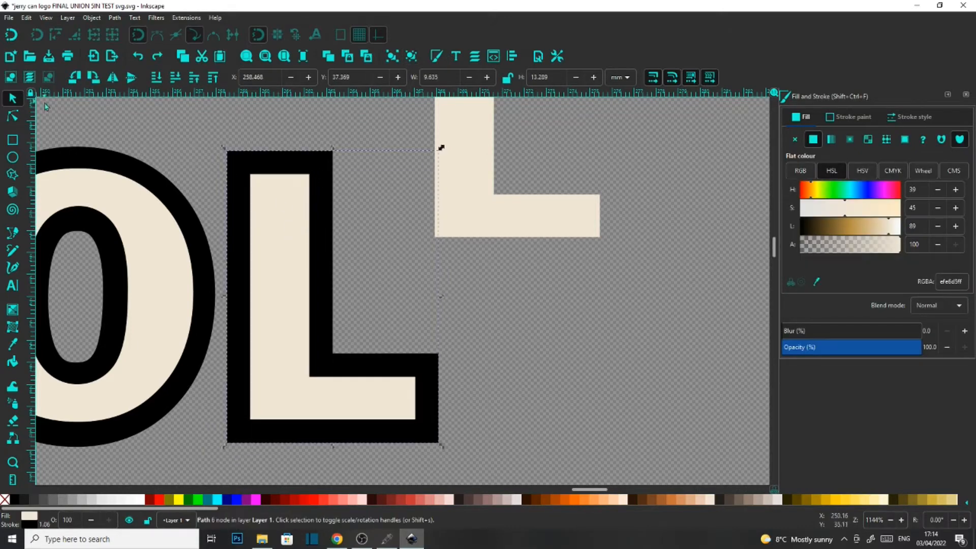
pyautogui.click(115, 17)
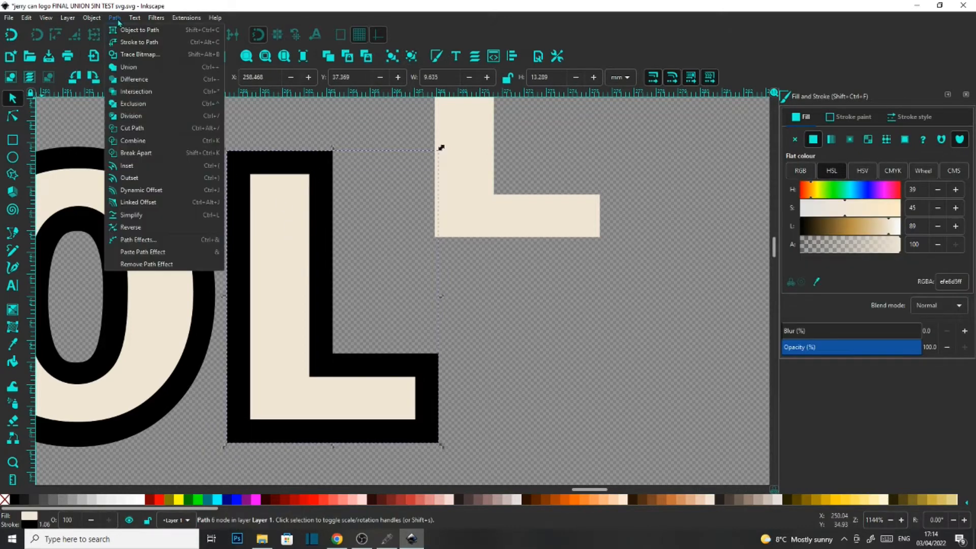
pyautogui.click(141, 154)
# - Convert the stroke of PETROL's L to a path and ungroup it into separate cream and black shapes
pyautogui.click(12, 116)
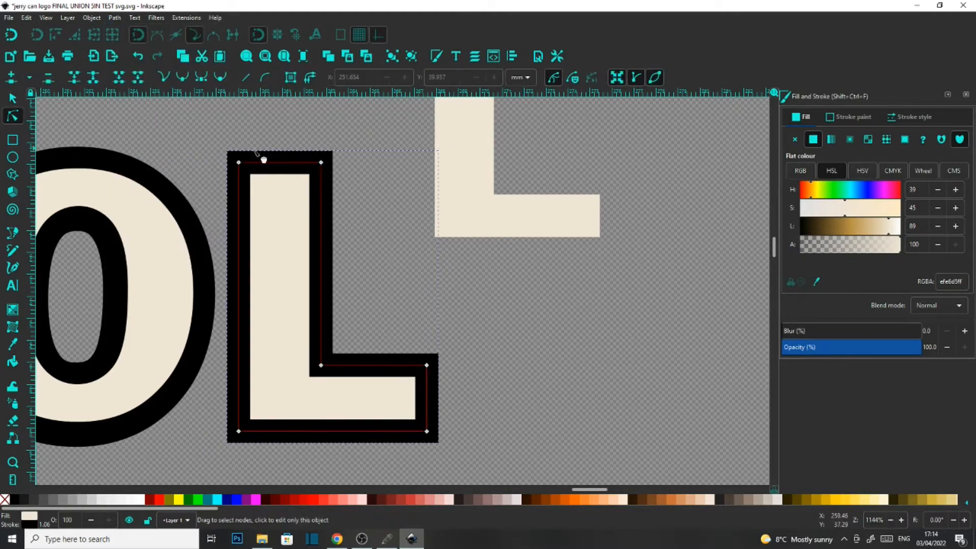
pyautogui.click(115, 18)
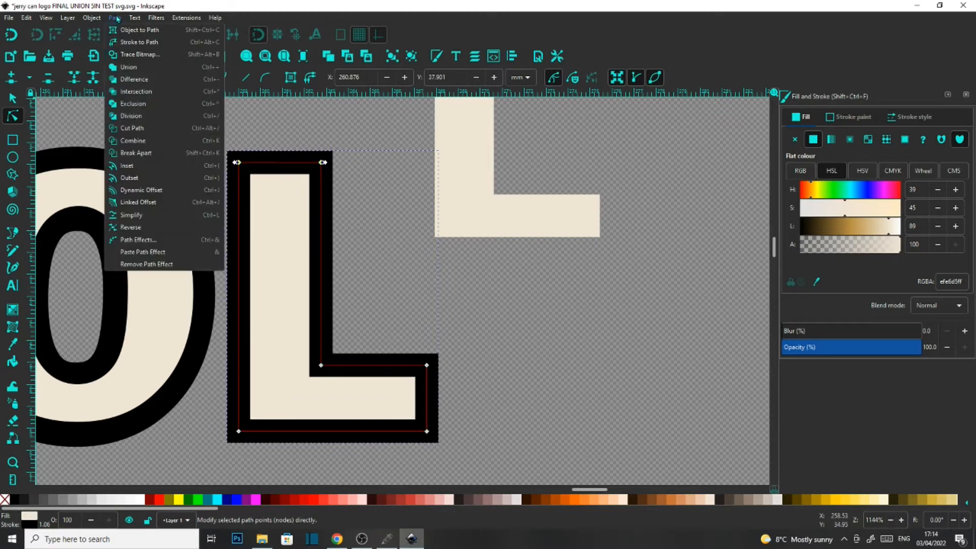
pyautogui.click(128, 44)
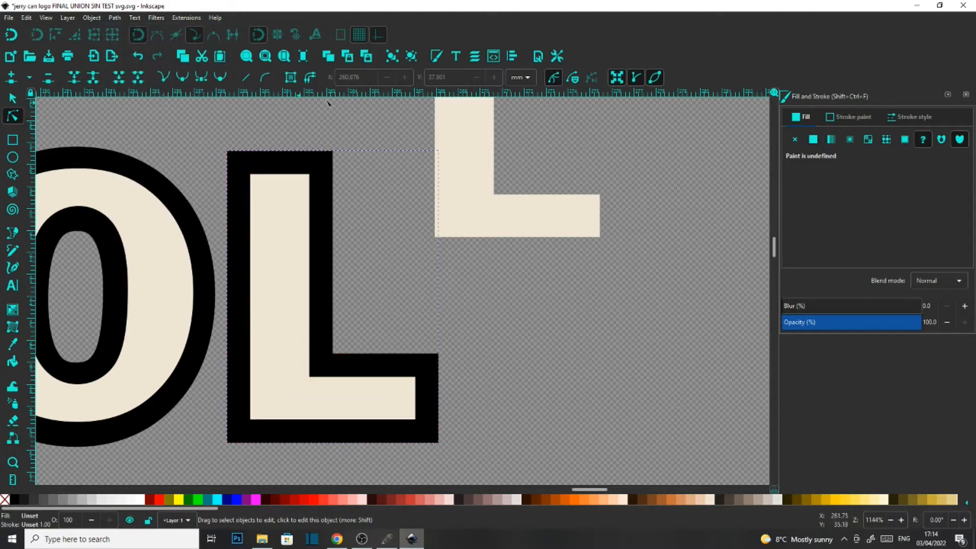
pyautogui.click(411, 56)
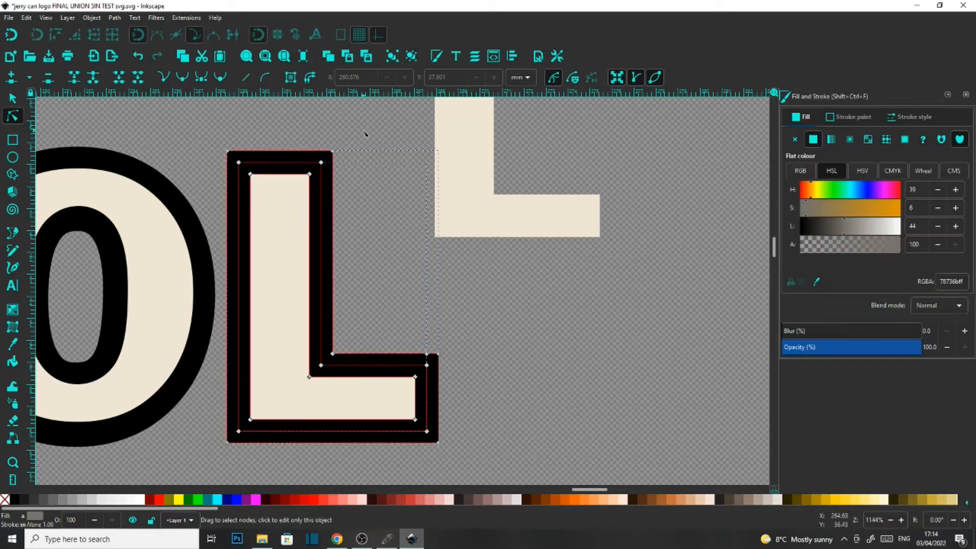
pyautogui.click(13, 98)
pyautogui.click(388, 141)
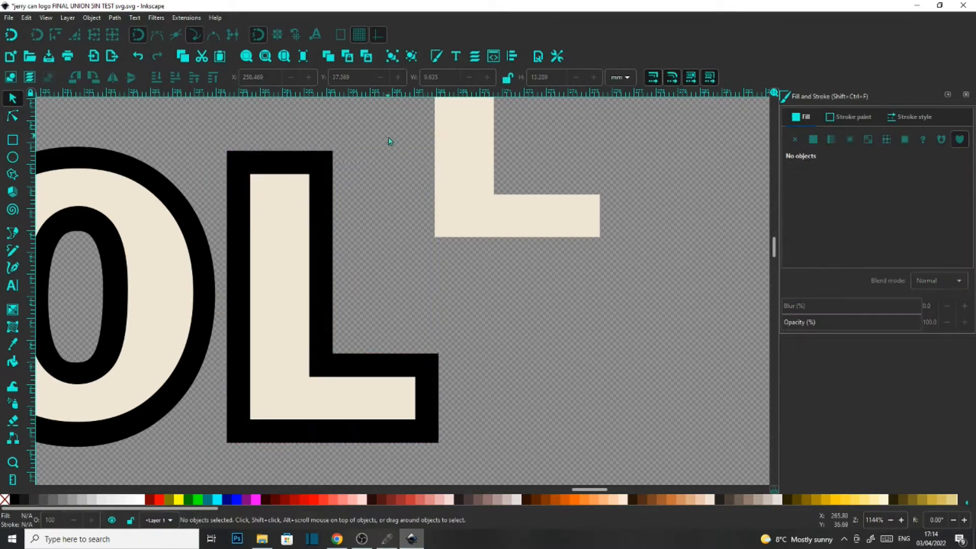
# - Move the cream fill out of PETROL's black L outline and place it beside the trimmed cream L
pyautogui.scroll(-2, 379, 230)
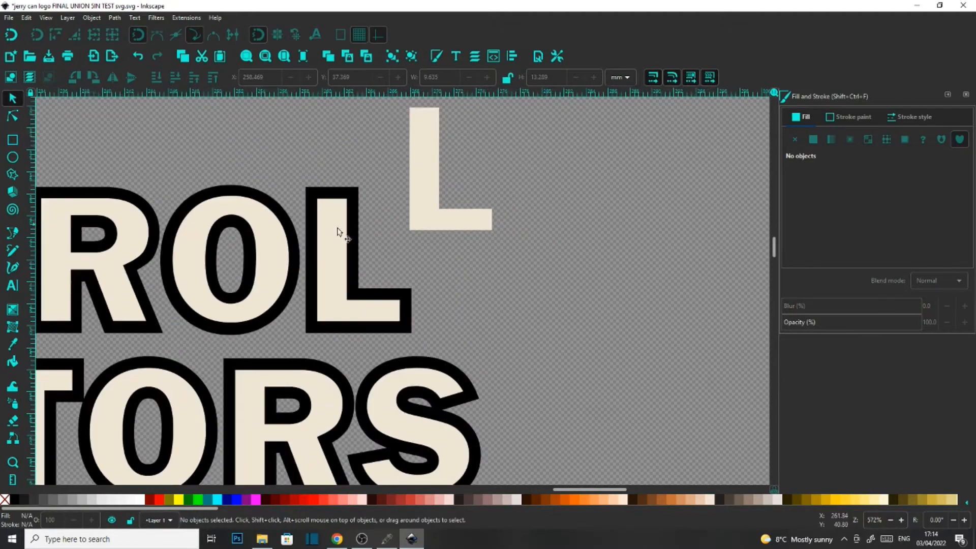
pyautogui.click(330, 243)
pyautogui.moveTo(324, 235); pyautogui.dragTo(519, 148)
pyautogui.scroll(2, 636, 166)
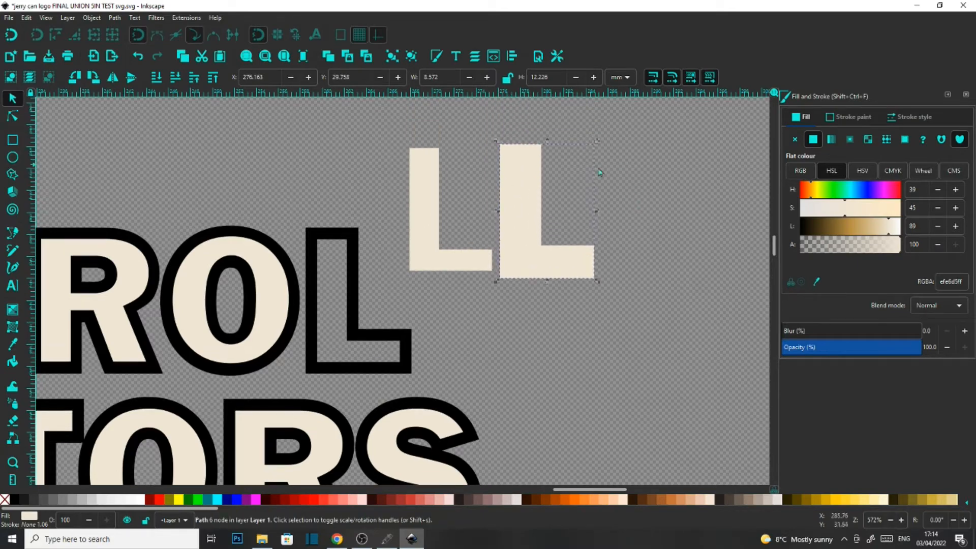
# - Delete all inner nodes of the black L outline to make it one solid black shape
pyautogui.scroll(2, 331, 309)
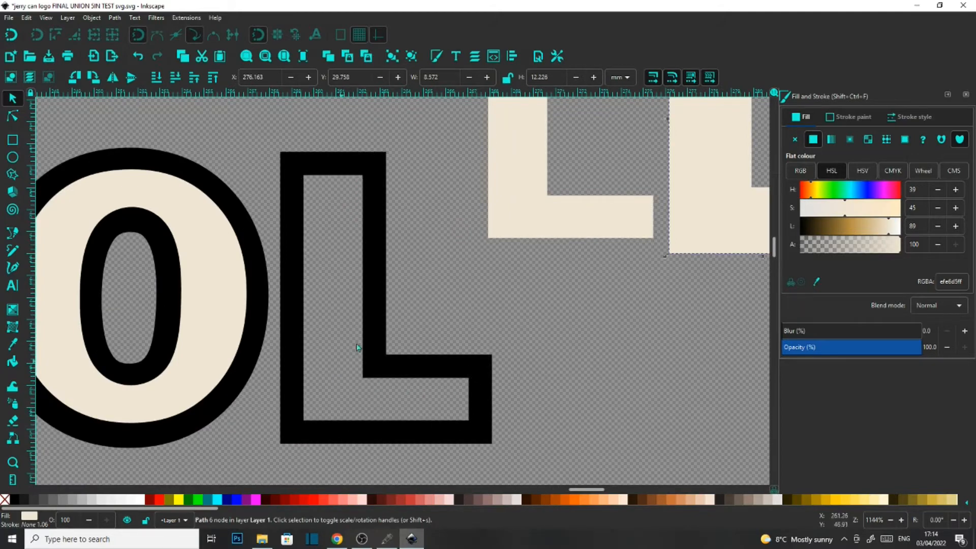
pyautogui.click(13, 116)
pyautogui.click(321, 182)
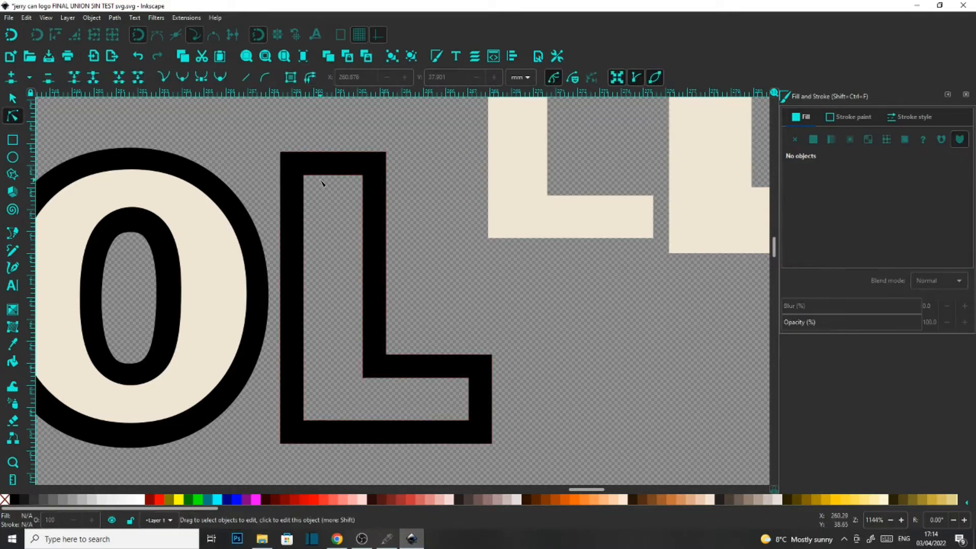
pyautogui.click(322, 179)
pyautogui.moveTo(291, 165); pyautogui.dragTo(371, 191)
pyautogui.press('Delete')
pyautogui.moveTo(333, 368); pyautogui.dragTo(373, 395)
pyautogui.click(304, 420)
pyautogui.press('Delete')
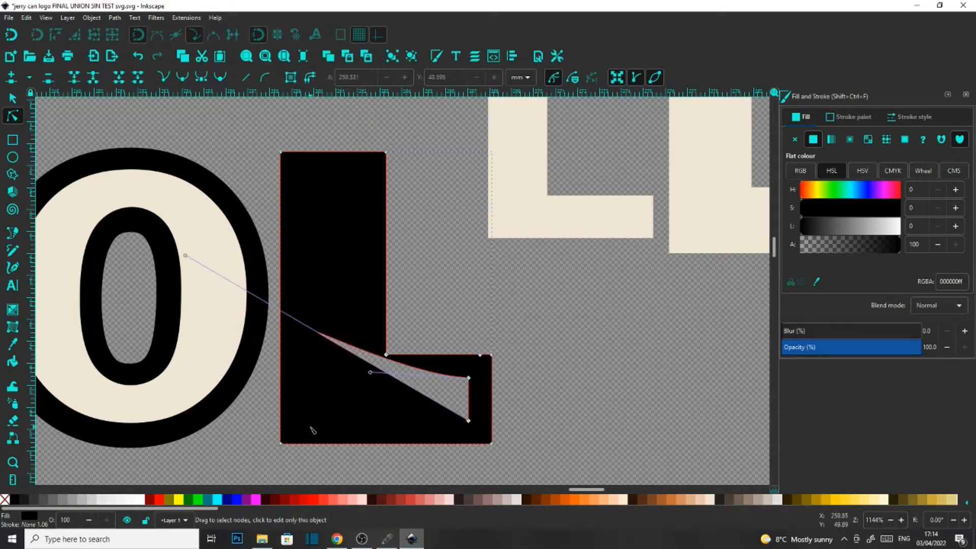
pyautogui.moveTo(477, 373); pyautogui.dragTo(457, 430)
pyautogui.press('Delete')
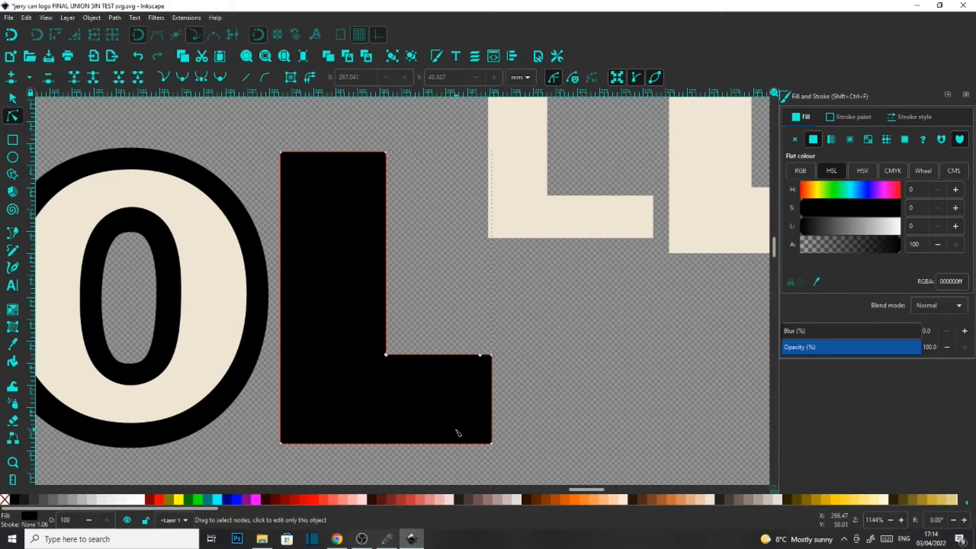
# - Place the trimmed cream L centred on the solid black L with an even black border
pyautogui.press('s')
pyautogui.moveTo(529, 148); pyautogui.dragTo(434, 355)
pyautogui.moveTo(367, 340); pyautogui.dragTo(345, 328)
pyautogui.click(544, 270)
# - Delete the oversized cream L and review the lettering next to the full logo
pyautogui.click(695, 199)
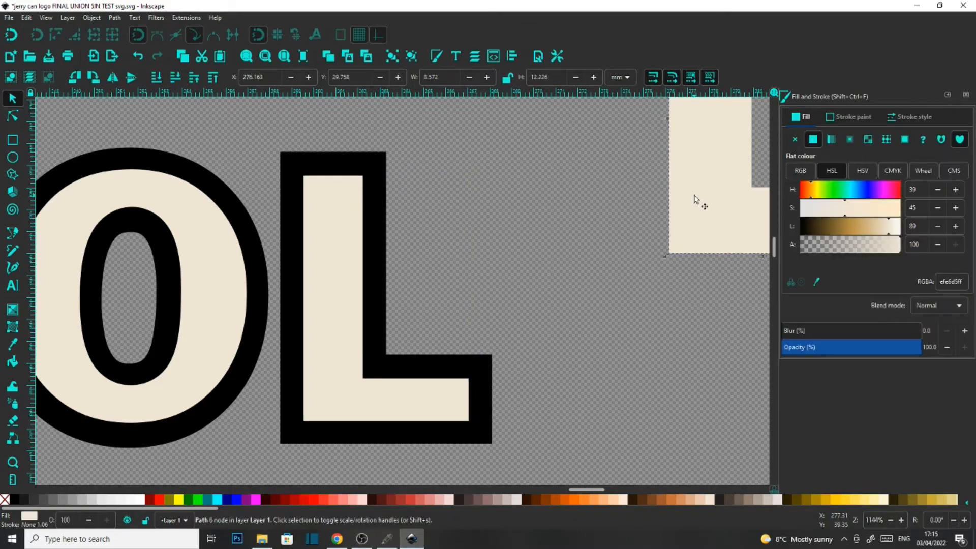
pyautogui.press('Delete')
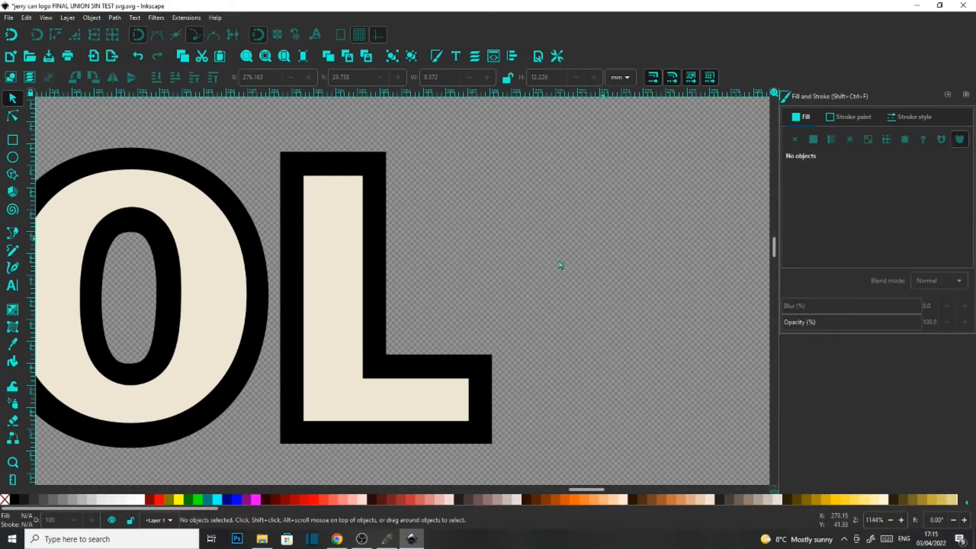
pyautogui.moveTo(527, 266); pyautogui.dragTo(568, 250)
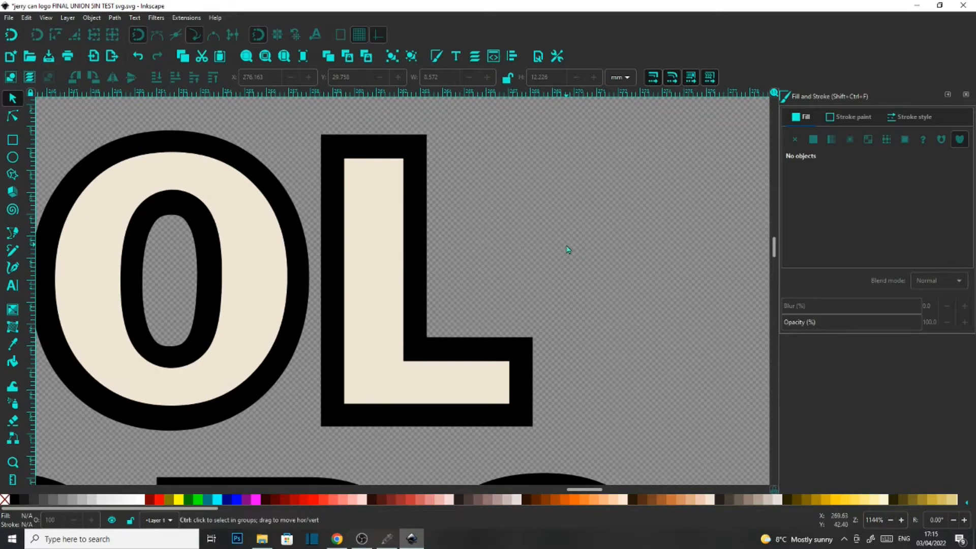
pyautogui.scroll(-4, 568, 249)
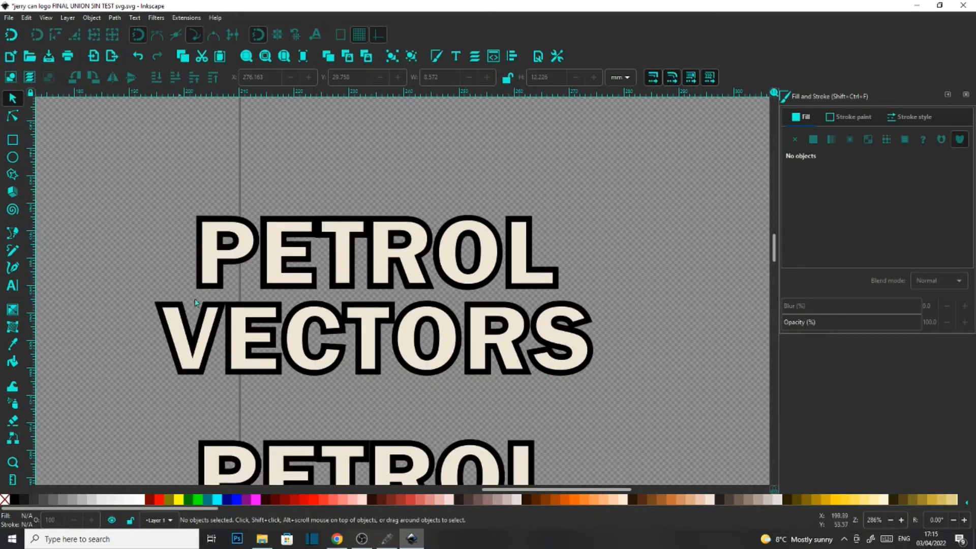
pyautogui.scroll(-3, 428, 393)
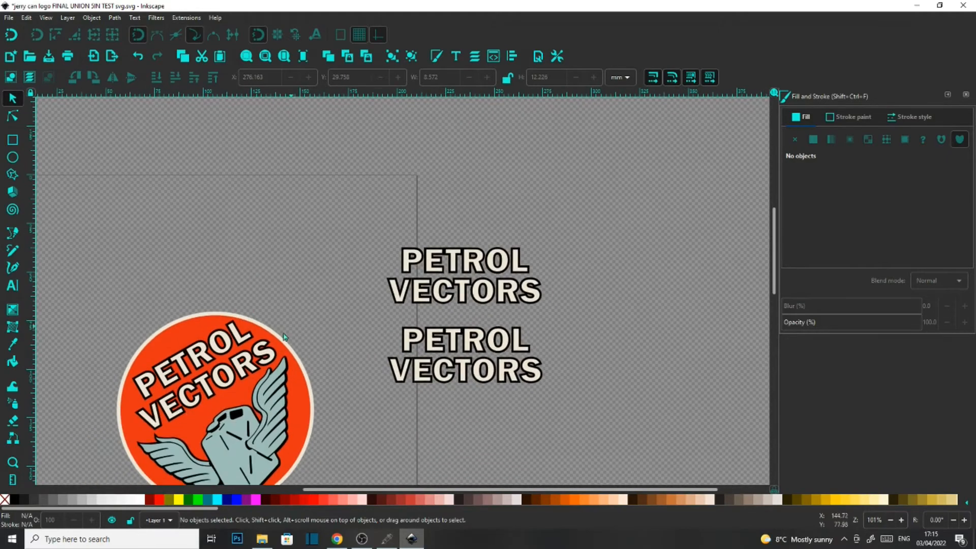
pyautogui.scroll(4, 513, 266)
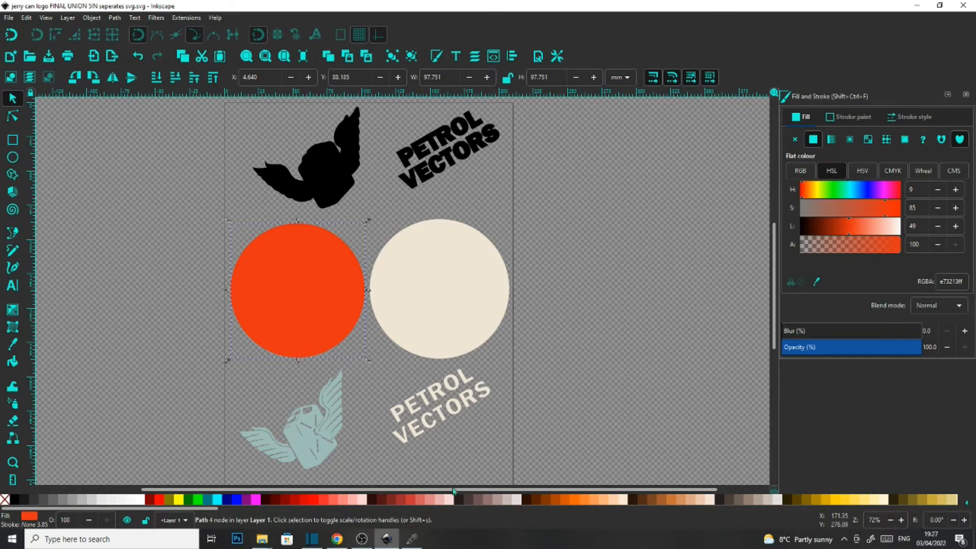
# - Switch to SignCut Pro 2 and view the cream, orange, black and teal colour layers one at a time, finishing with all colours
pyautogui.click(412, 539)
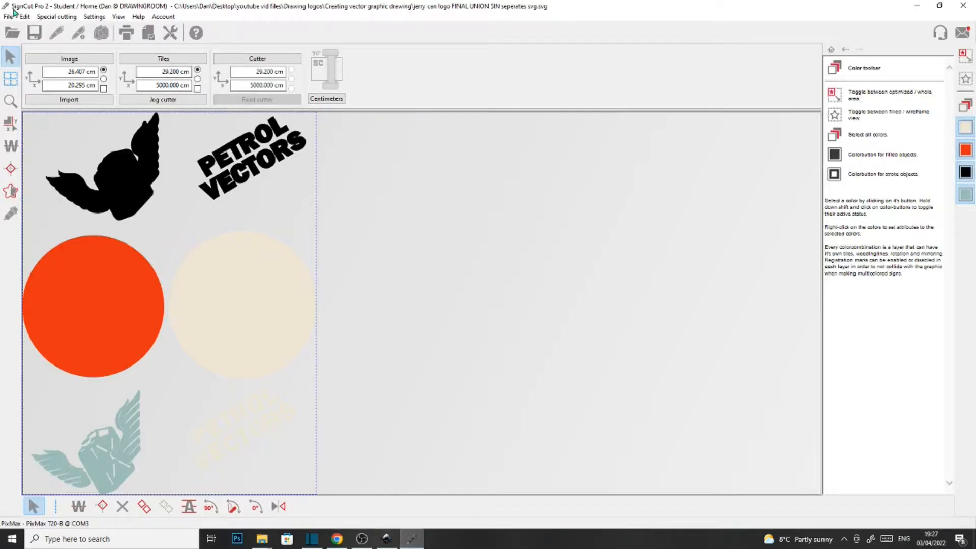
pyautogui.click(968, 129)
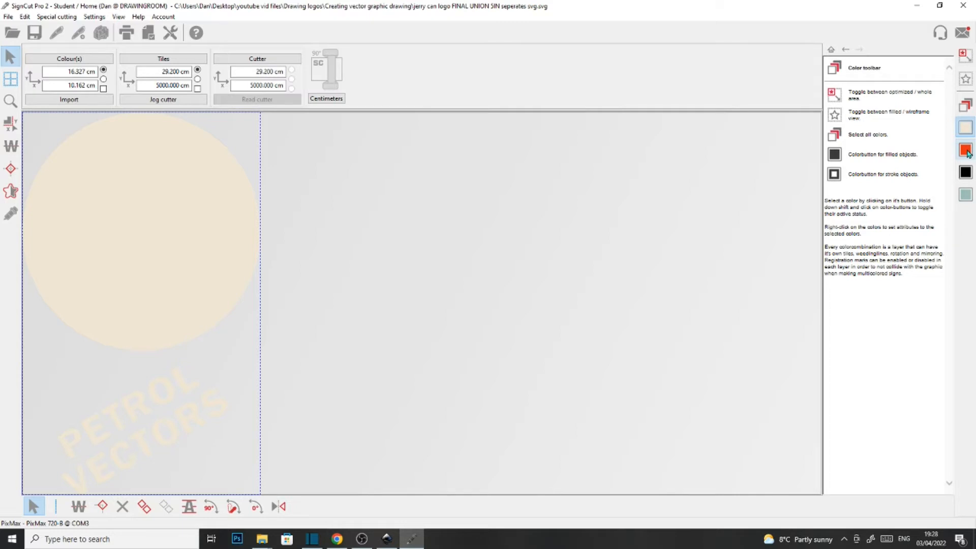
pyautogui.click(968, 152)
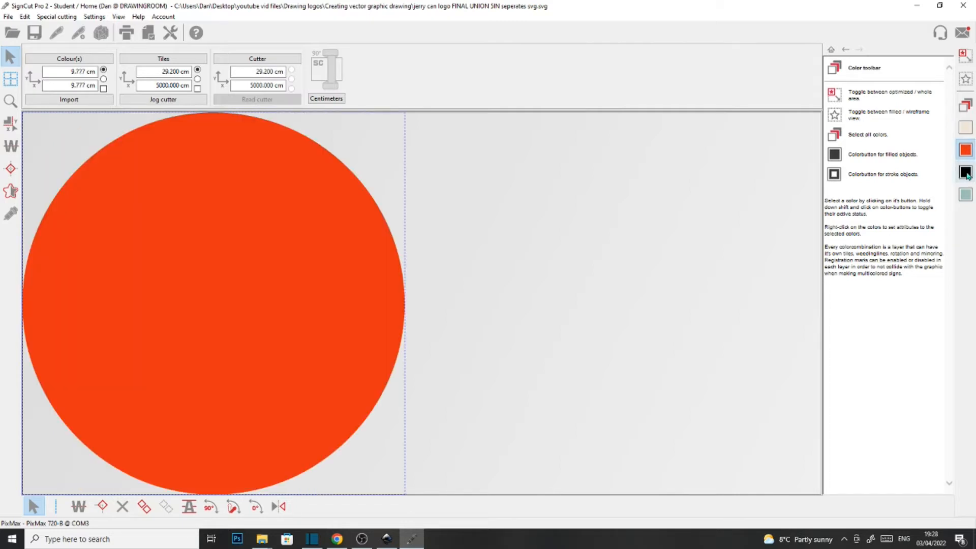
pyautogui.click(967, 174)
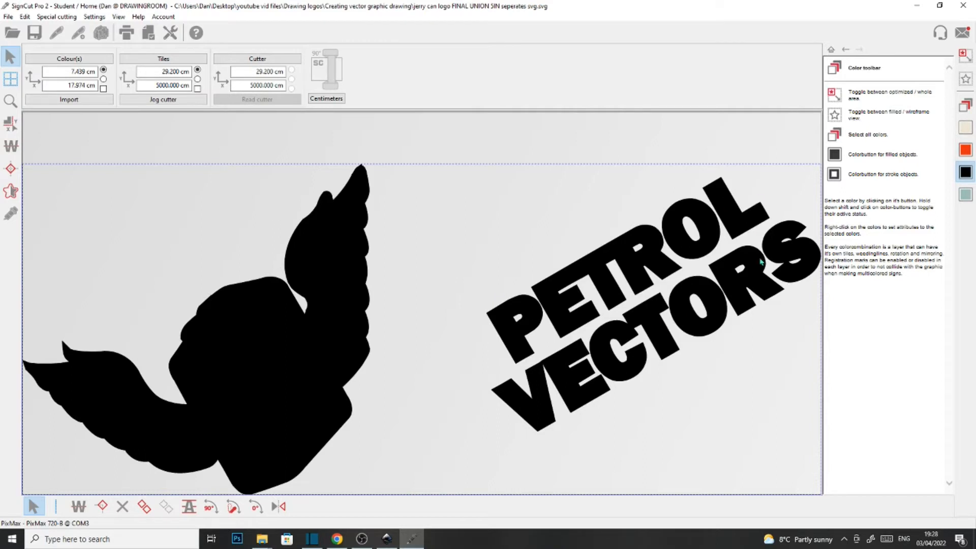
pyautogui.click(967, 195)
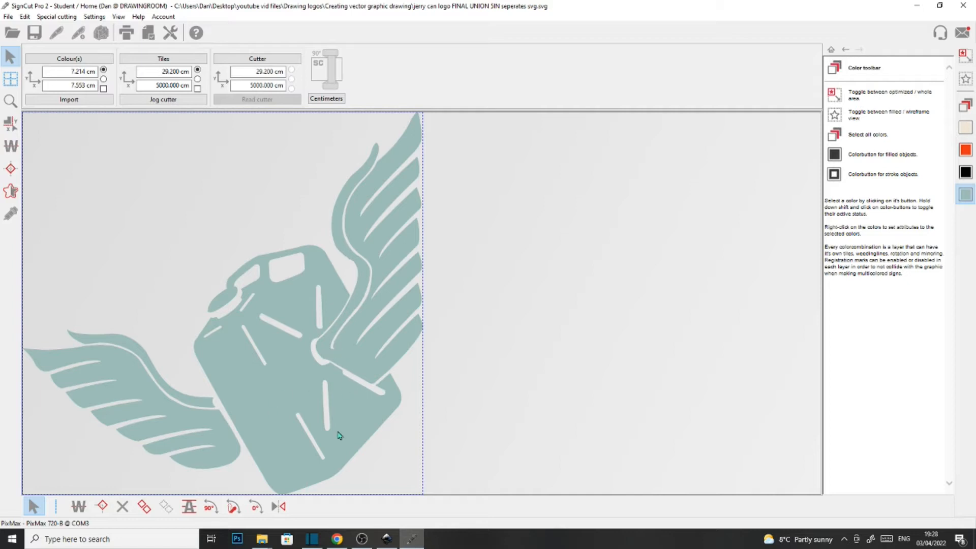
pyautogui.click(966, 106)
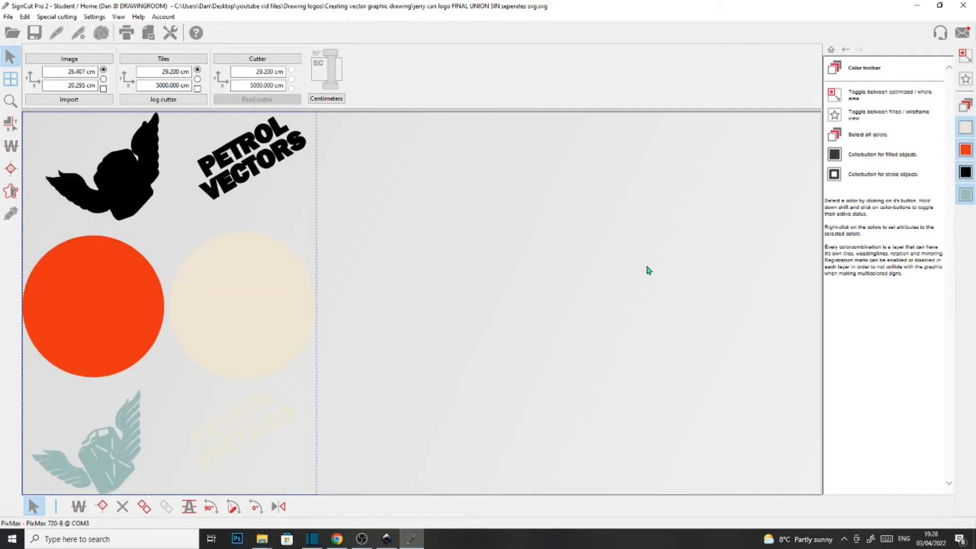